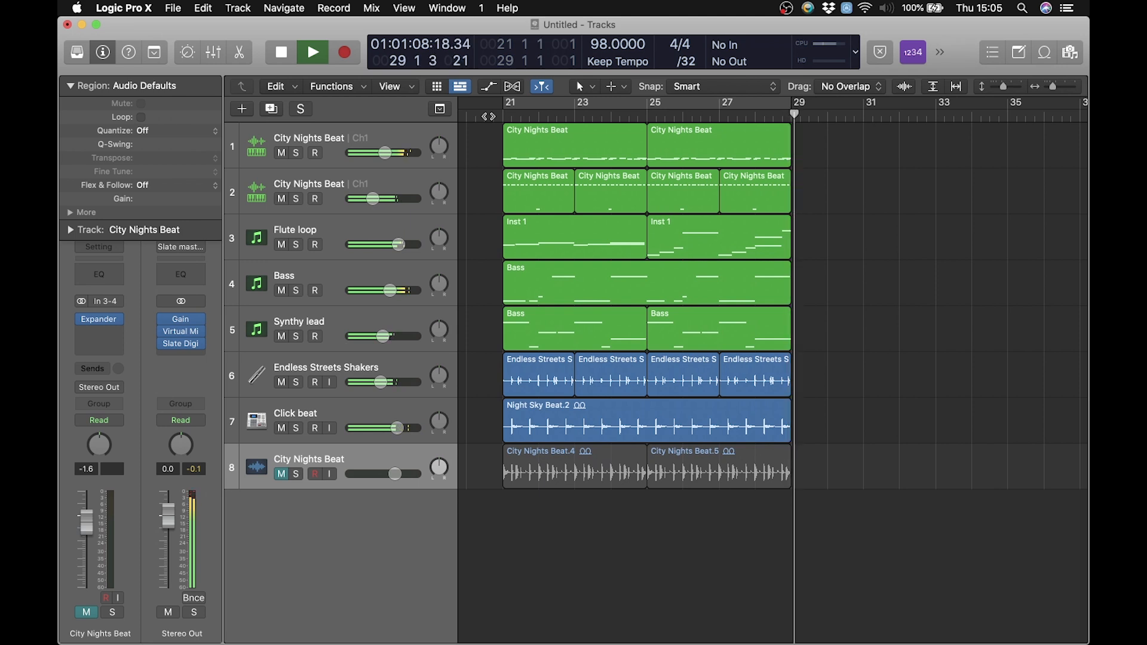
Play the Flute loop, Bass and Synthy lead tracks soloed together from just before bar 21, and clear their solos
{"action": "key", "text": "space"}
{"action": "left_click", "coordinate": [492, 115]}
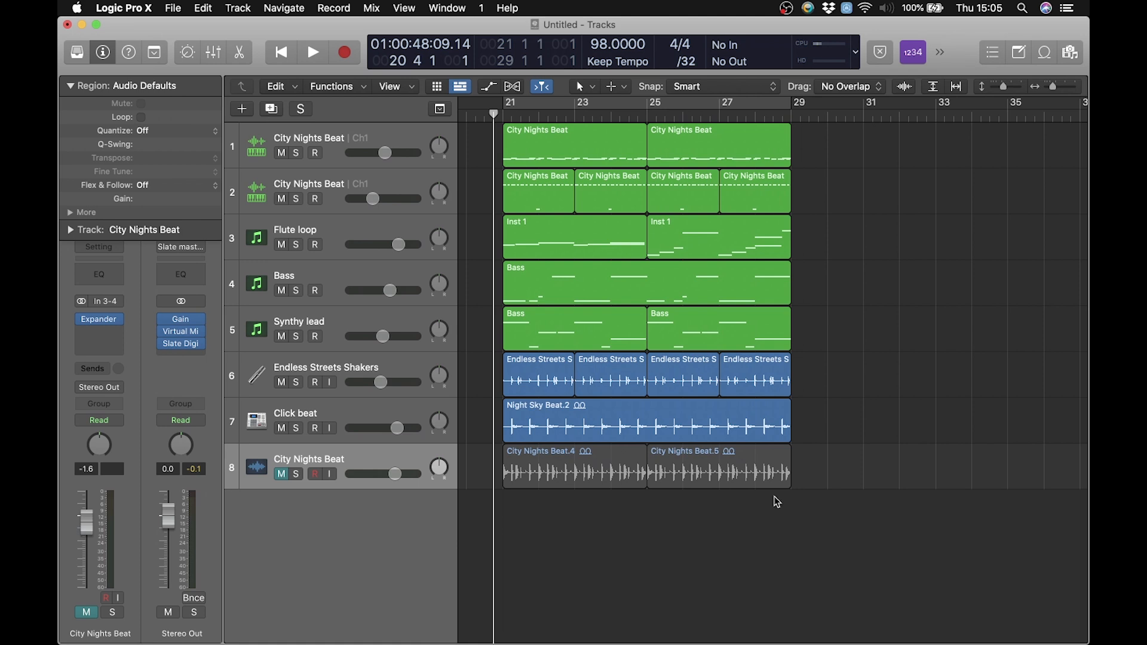
{"action": "scroll", "coordinate": [736, 601], "scroll_direction": "left", "scroll_amount": 3}
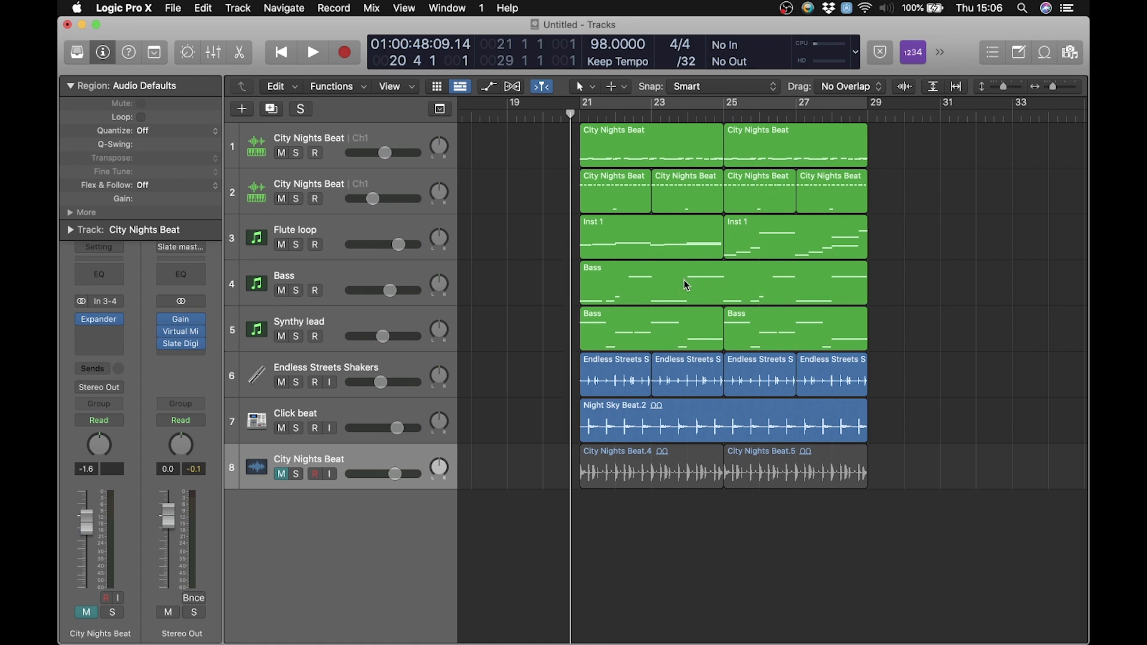
{"action": "left_click_drag", "start_coordinate": [295, 244], "coordinate": [297, 332]}
{"action": "key", "text": "space"}
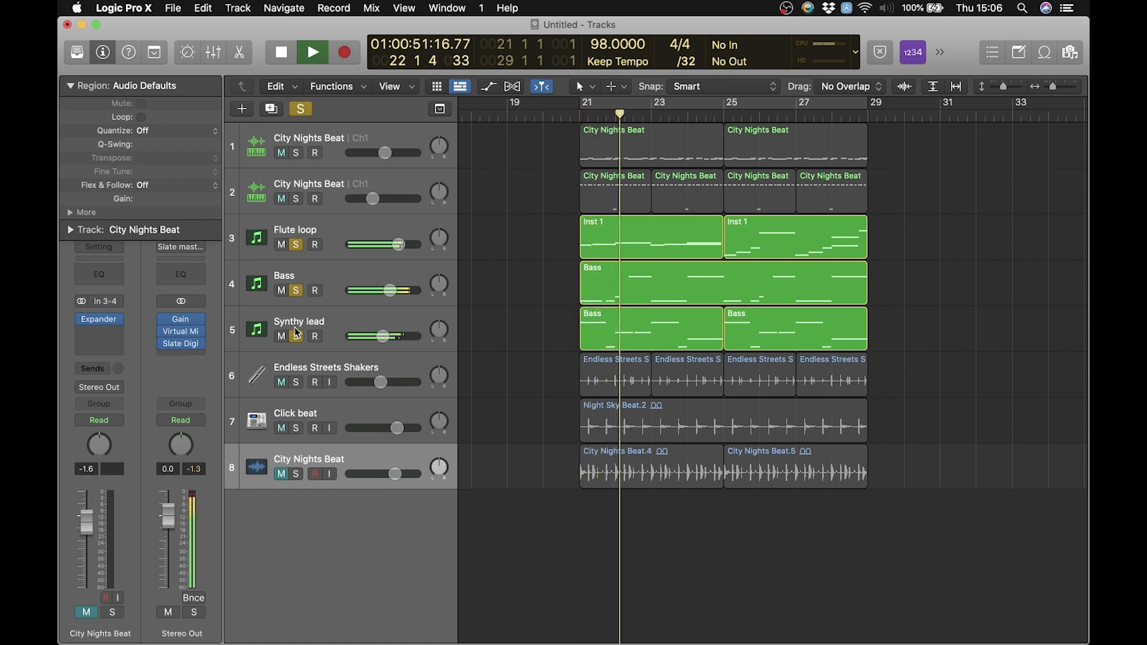
{"action": "key", "text": "space"}
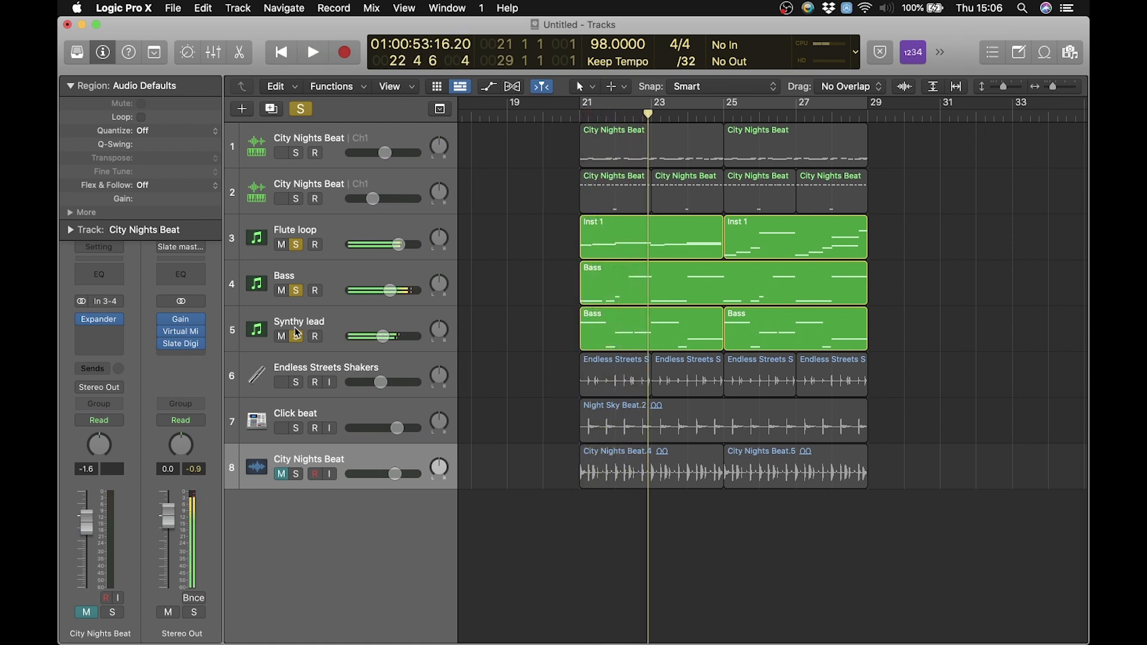
{"action": "left_click", "coordinate": [296, 244]}
{"action": "left_click", "coordinate": [297, 290]}
{"action": "left_click", "coordinate": [295, 336]}
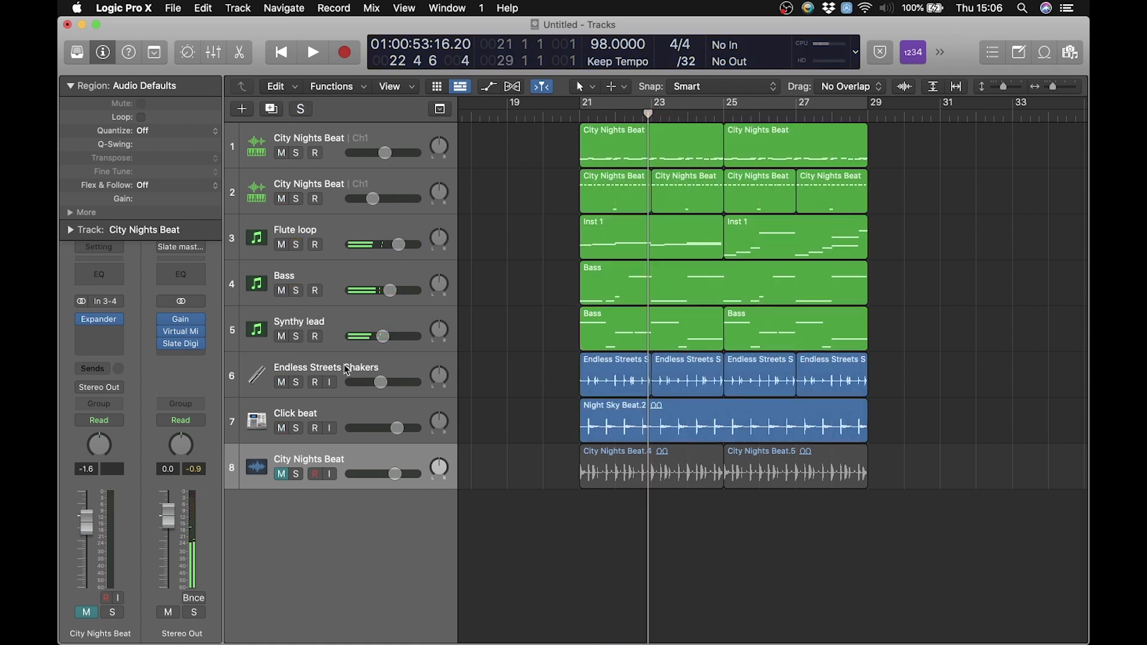
Play the Endless Streets Shakers and Click beat tracks soloed together from just before bar 21, and clear their solos
{"action": "left_click", "coordinate": [296, 382]}
{"action": "left_click", "coordinate": [297, 428]}
{"action": "left_click", "coordinate": [576, 118]}
{"action": "key", "text": "space"}
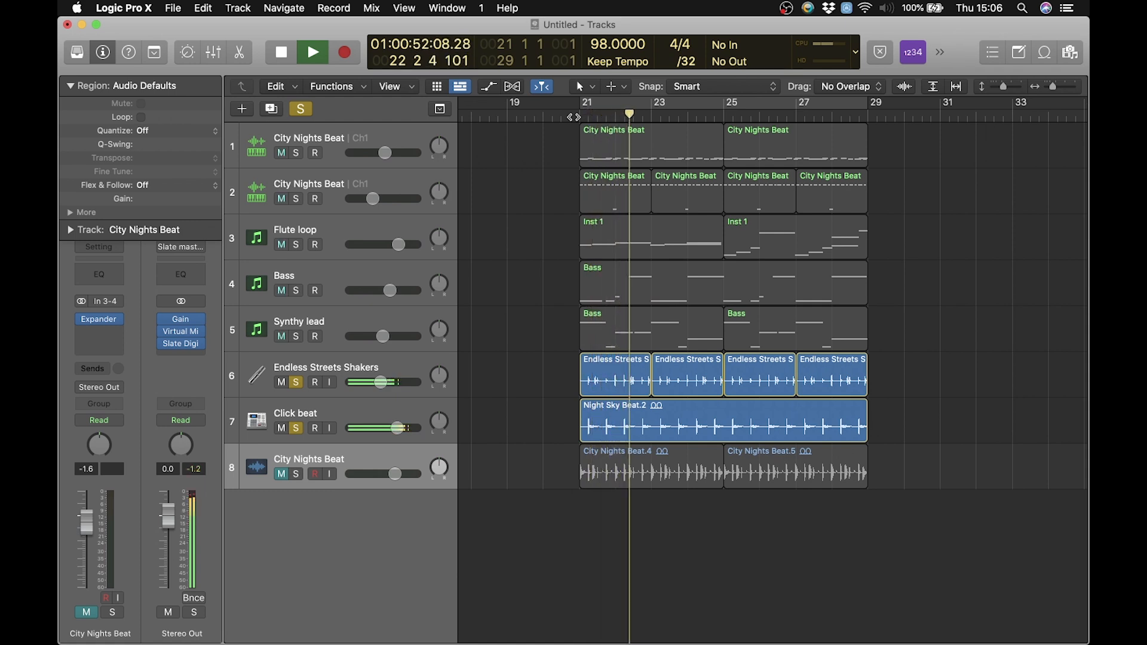
{"action": "key", "text": "space"}
{"action": "left_click", "coordinate": [296, 382]}
{"action": "left_click", "coordinate": [296, 427]}
Unmute the City Nights Beat audio track (track 8), and audition it in solo from bar 21
{"action": "left_click", "coordinate": [400, 455]}
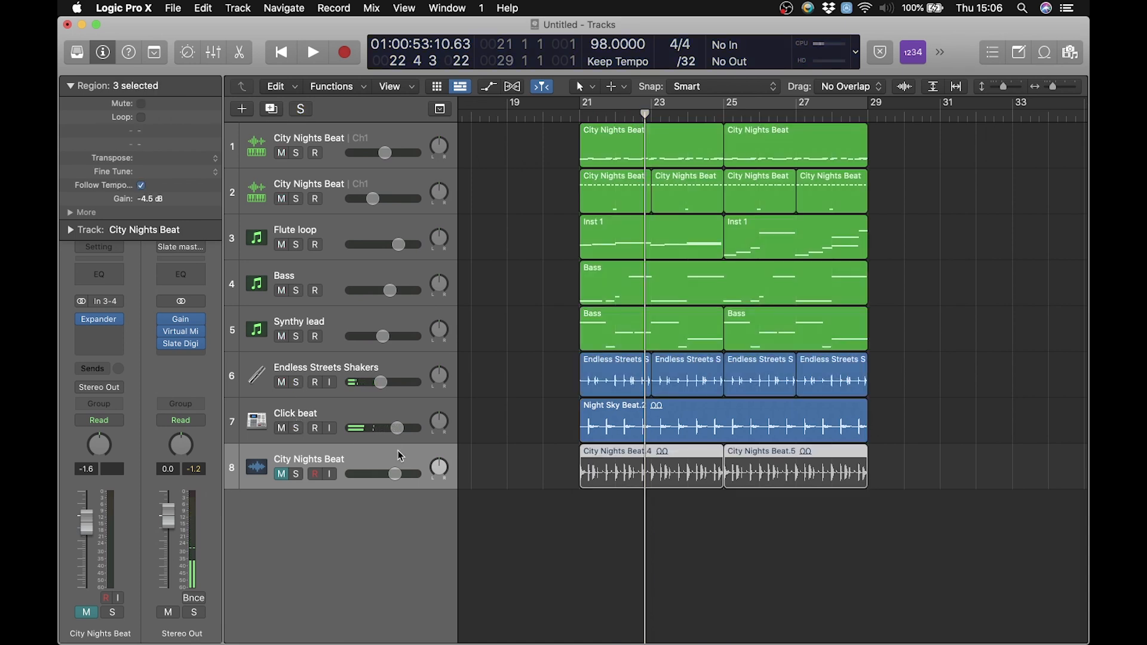
{"action": "left_click", "coordinate": [282, 474]}
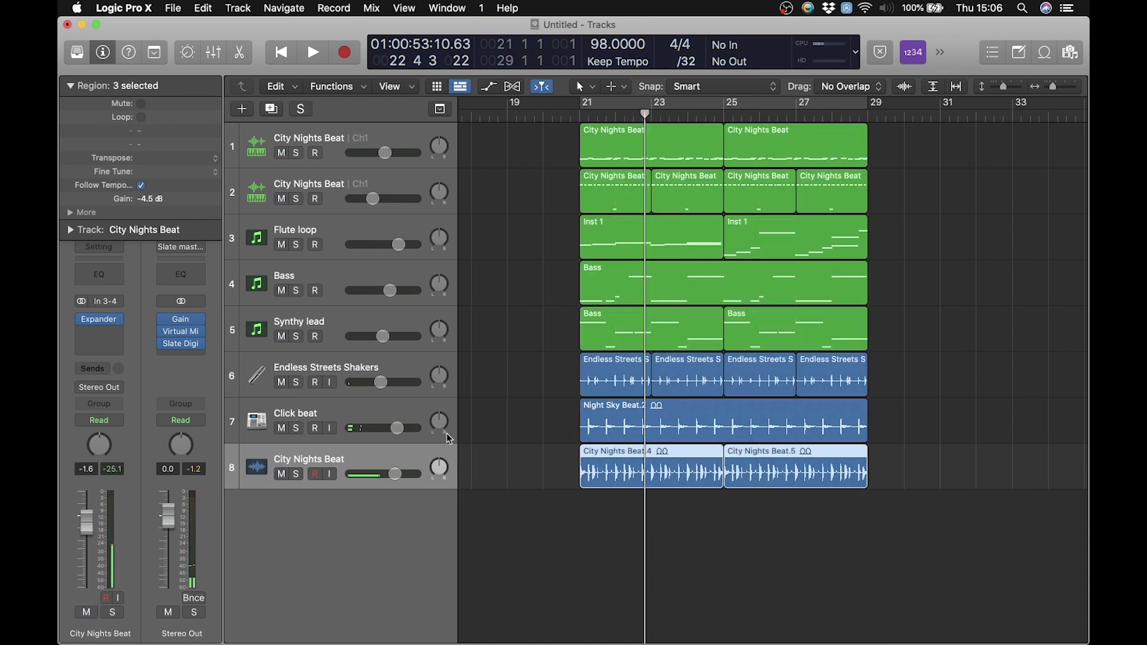
{"action": "left_click", "coordinate": [295, 474]}
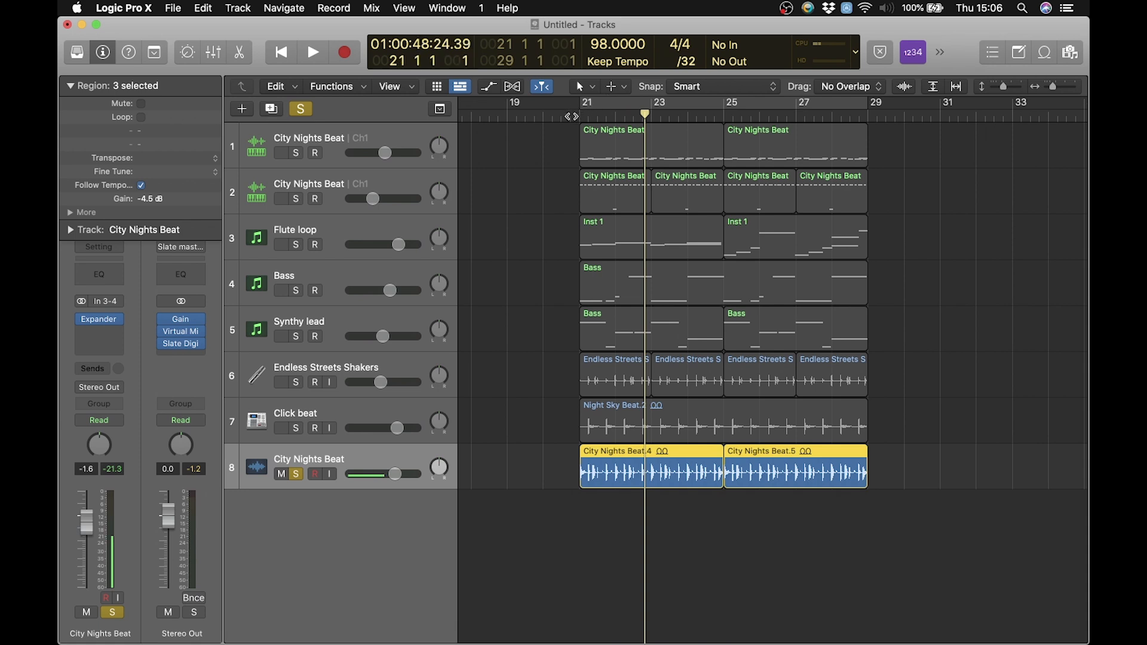
{"action": "double_click", "coordinate": [571, 116]}
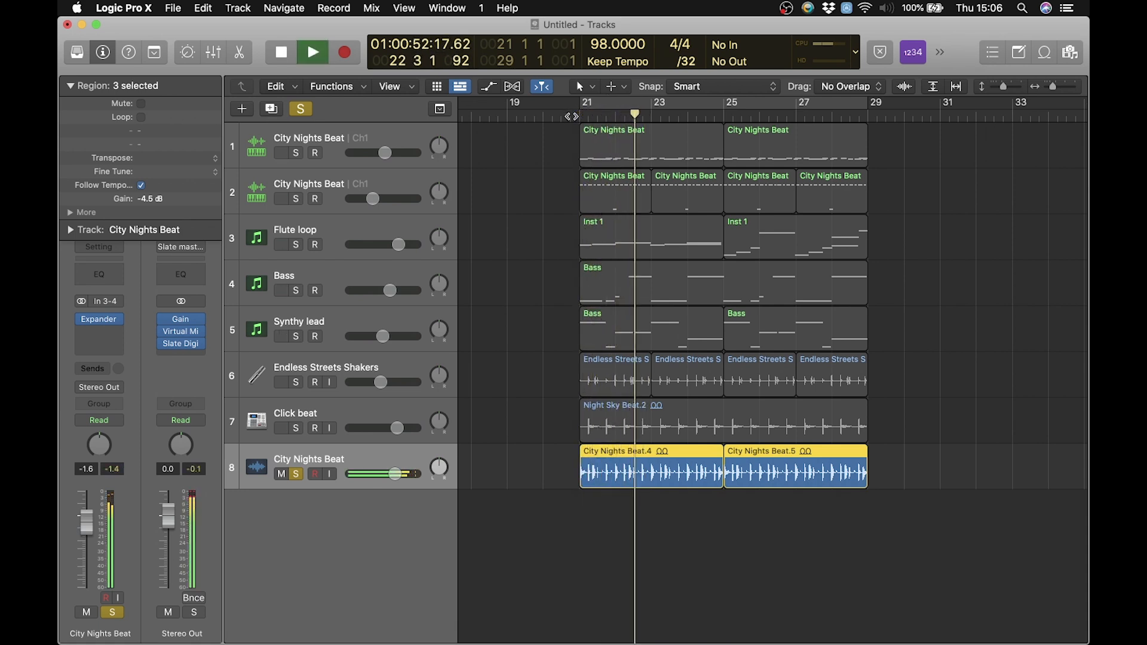
{"action": "key", "text": "space"}
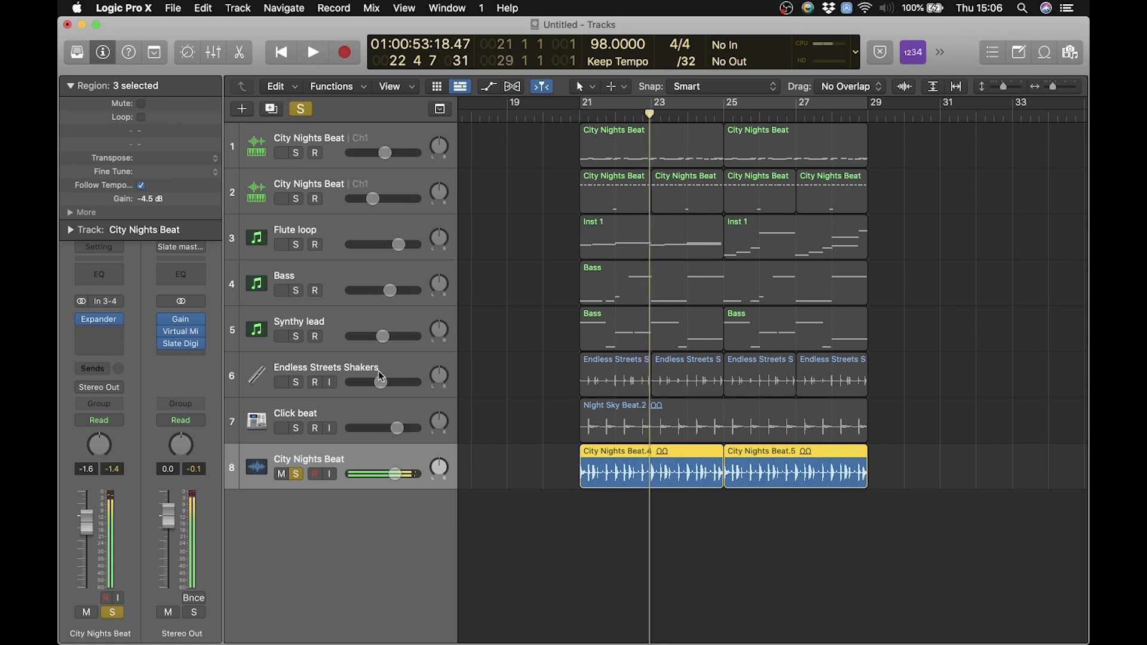
{"action": "left_click", "coordinate": [281, 474]}
{"action": "left_click", "coordinate": [296, 474]}
{"action": "left_click", "coordinate": [281, 474]}
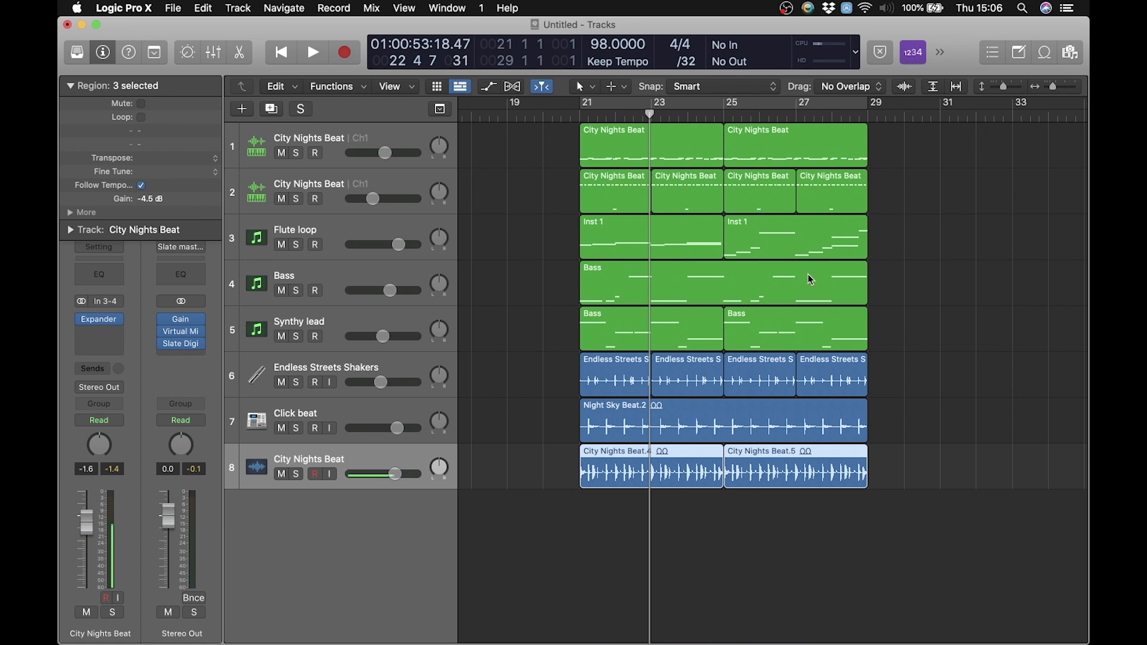
Convert the City Nights Beat.8 audio region at bar 5 to a new Sampler track, with 1Shot zones created from transient markers
{"action": "scroll", "coordinate": [810, 279], "scroll_direction": "left", "scroll_amount": 10}
{"action": "scroll", "coordinate": [810, 279], "scroll_direction": "right", "scroll_amount": 1}
{"action": "scroll", "coordinate": [810, 279], "scroll_direction": "right", "scroll_amount": 1}
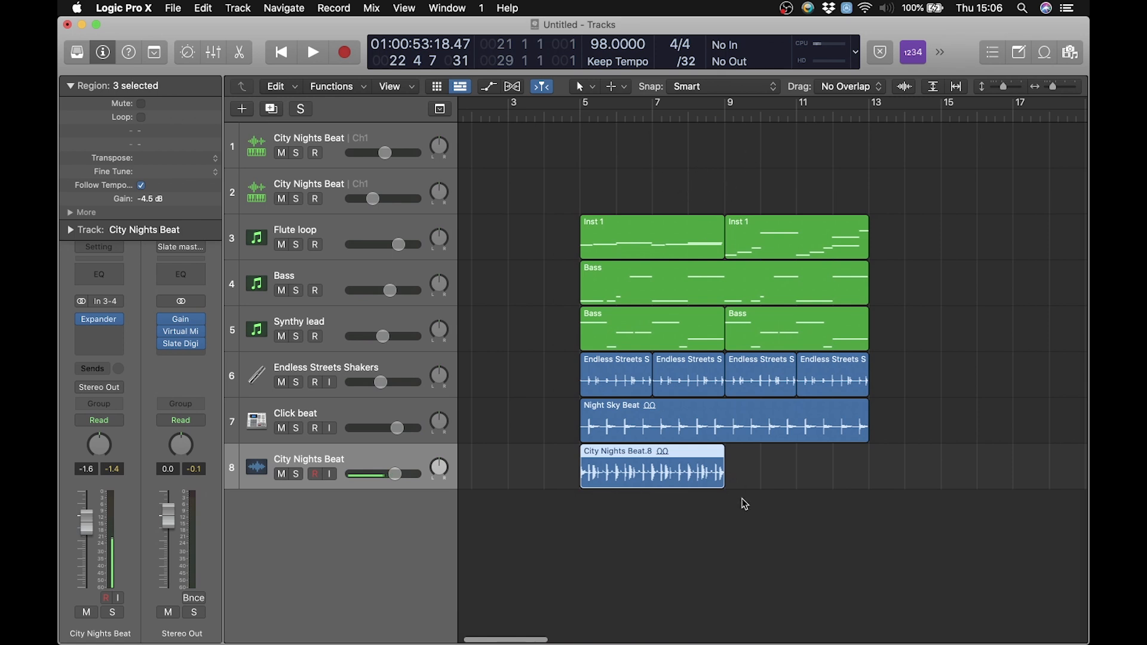
{"action": "left_click", "coordinate": [743, 582]}
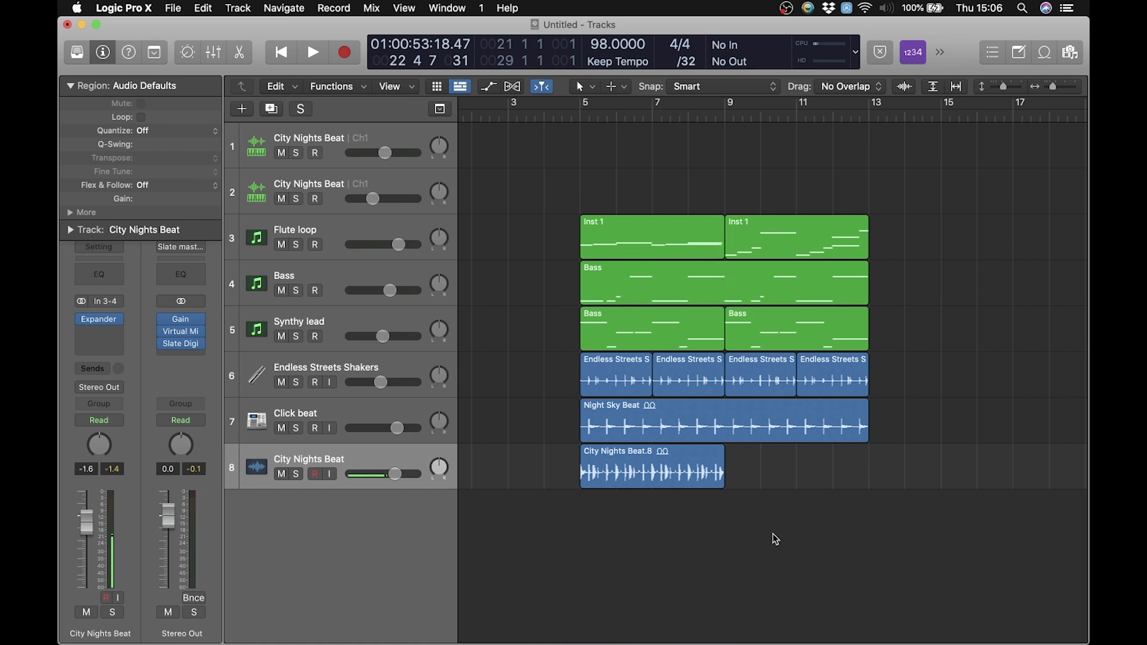
{"action": "scroll", "coordinate": [771, 535], "scroll_direction": "right", "scroll_amount": 2}
{"action": "left_click", "coordinate": [611, 467]}
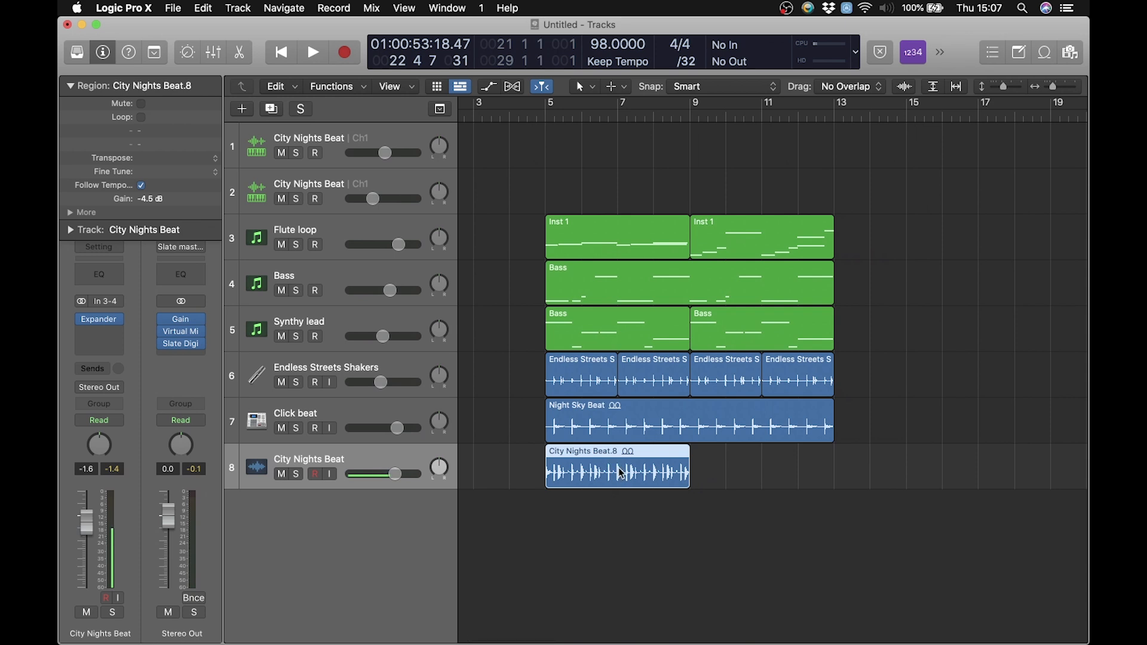
{"action": "right_click", "coordinate": [622, 474]}
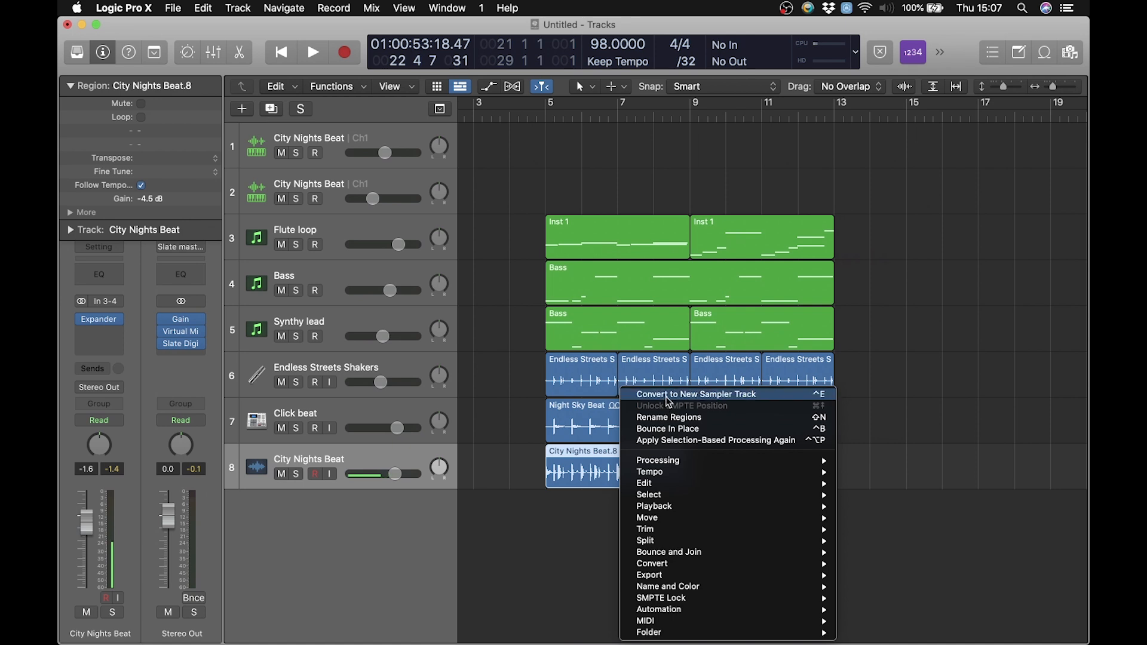
{"action": "left_click", "coordinate": [668, 395]}
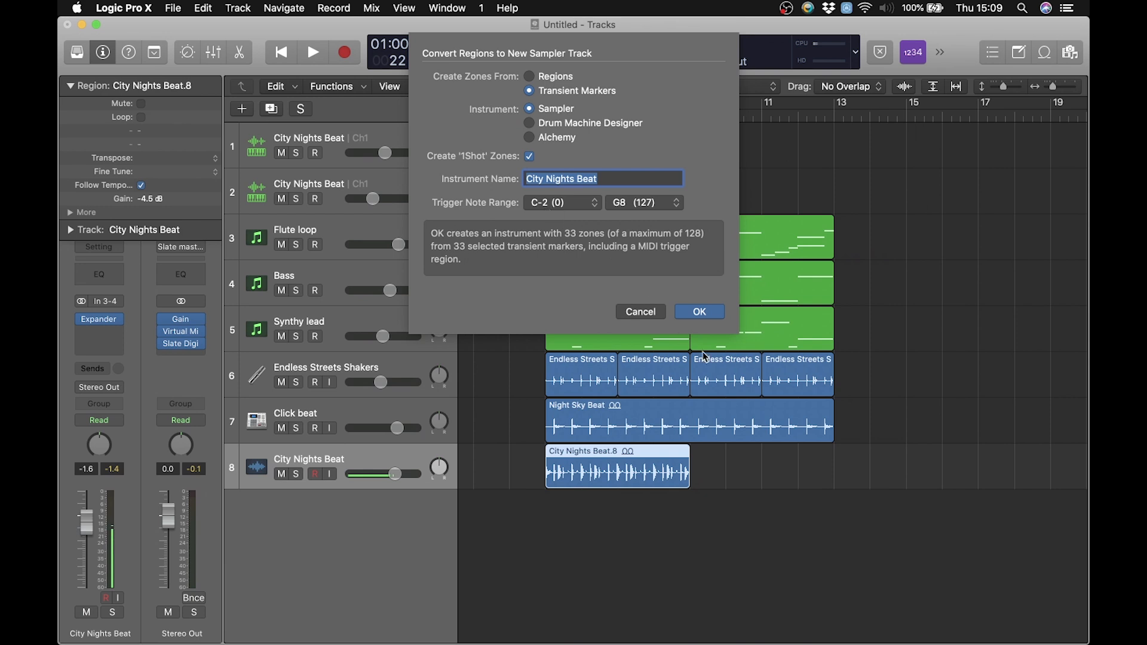
{"action": "left_click", "coordinate": [708, 313]}
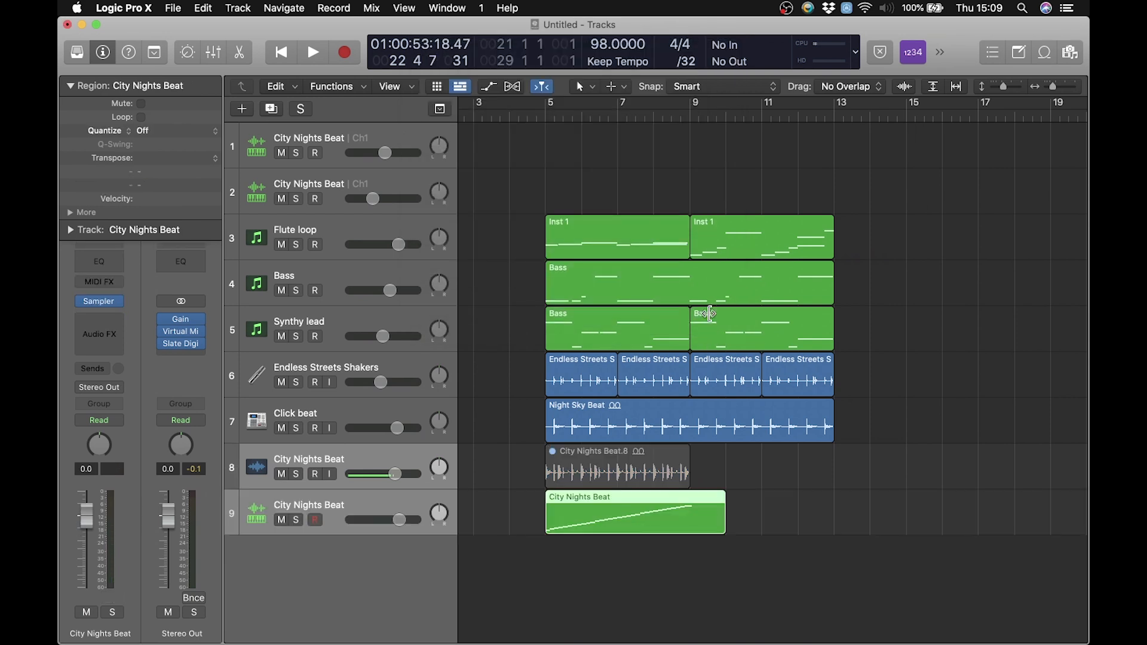
Inspect the generated trigger notes of track 9's MIDI region in the Piano Roll, and delete the region
{"action": "left_click", "coordinate": [376, 455]}
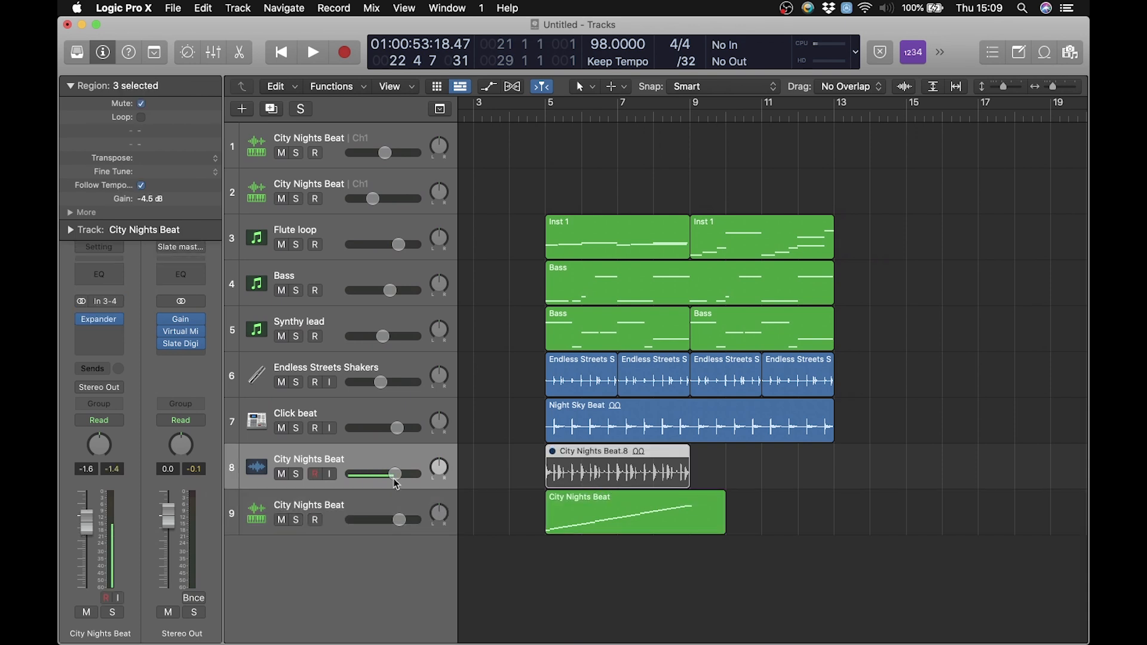
{"action": "left_click", "coordinate": [357, 508]}
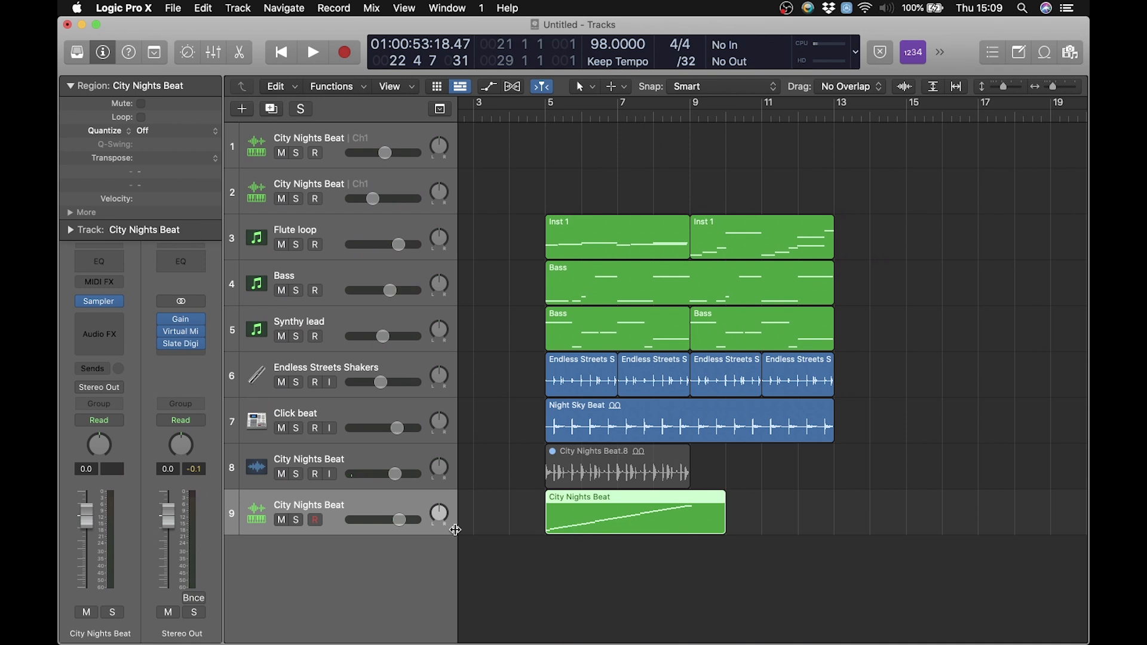
{"action": "left_click", "coordinate": [1069, 89]}
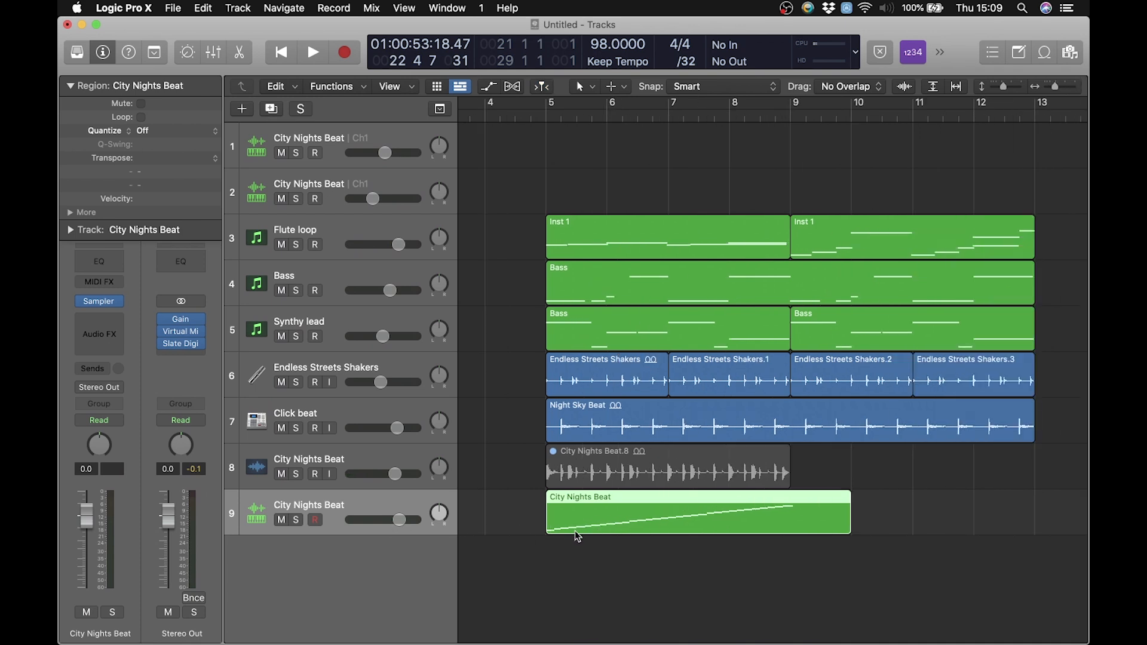
{"action": "double_click", "coordinate": [722, 520]}
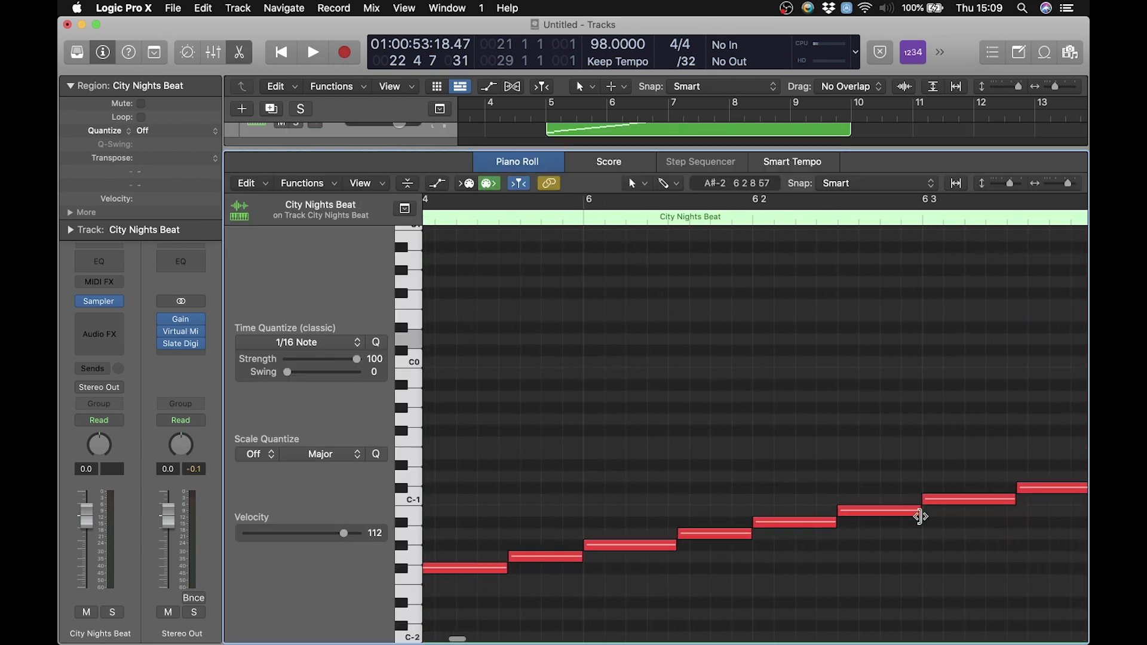
{"action": "left_click", "coordinate": [546, 161]}
{"action": "left_click", "coordinate": [643, 527]}
{"action": "key", "text": "Delete"}
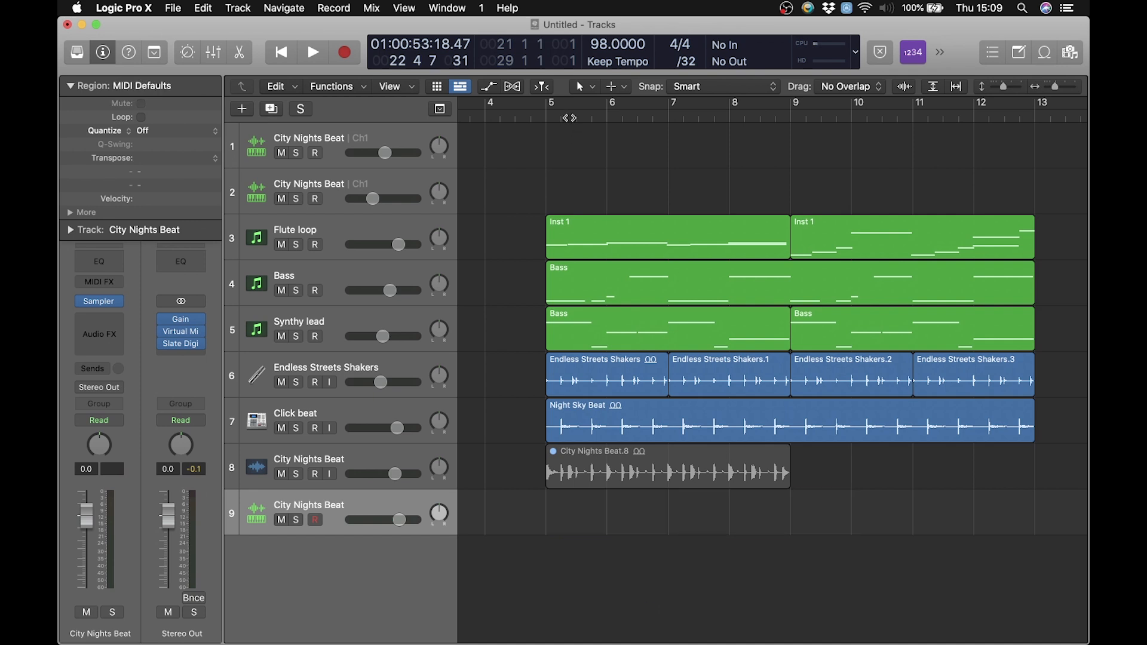
Copy the first Endless Streets Shakers region to bar 3 as a lead-in, and set the playhead to bar 5
{"action": "left_click_drag", "start_coordinate": [568, 118], "coordinate": [545, 117]}
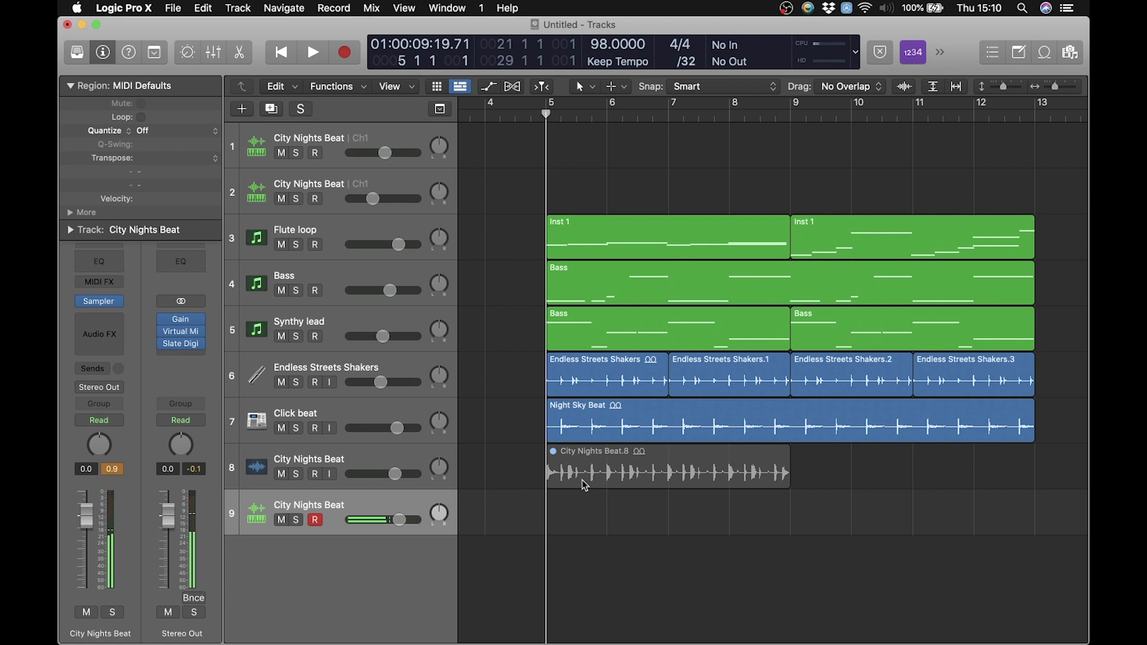
{"action": "left_click_drag", "start_coordinate": [618, 385], "coordinate": [499, 381]}
{"action": "left_click", "coordinate": [552, 115]}
{"action": "left_click_drag", "start_coordinate": [552, 115], "coordinate": [546, 114]}
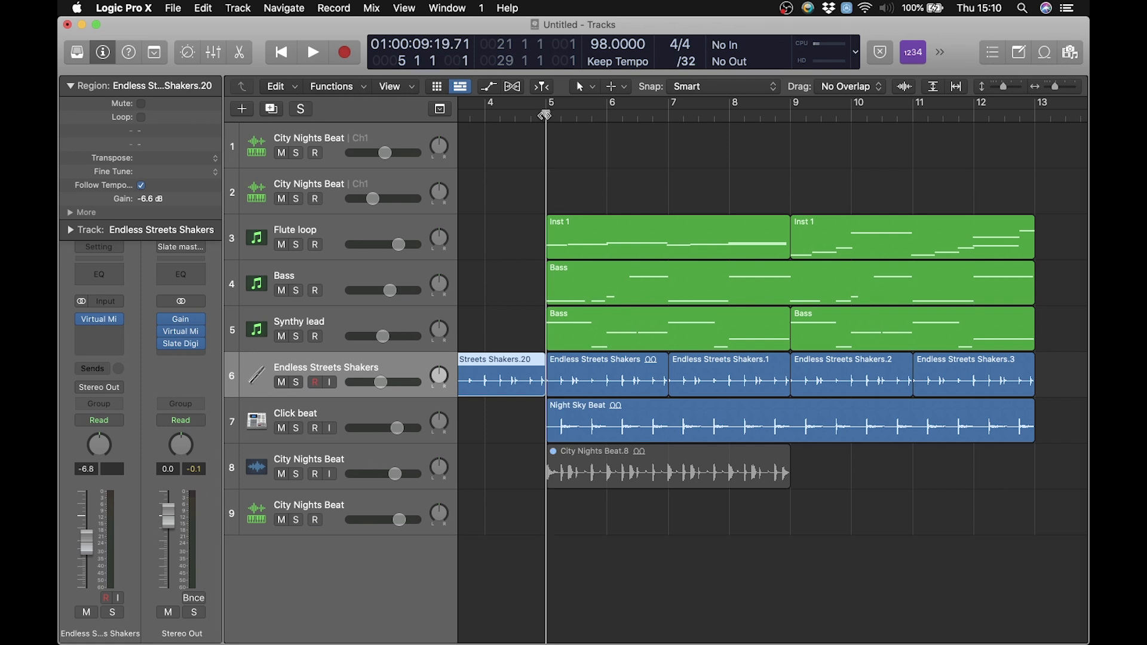
Record a new MIDI beat on the City Nights Beat sampler track (track 9) from bar 5 to just past bar 9
{"action": "left_click", "coordinate": [382, 505]}
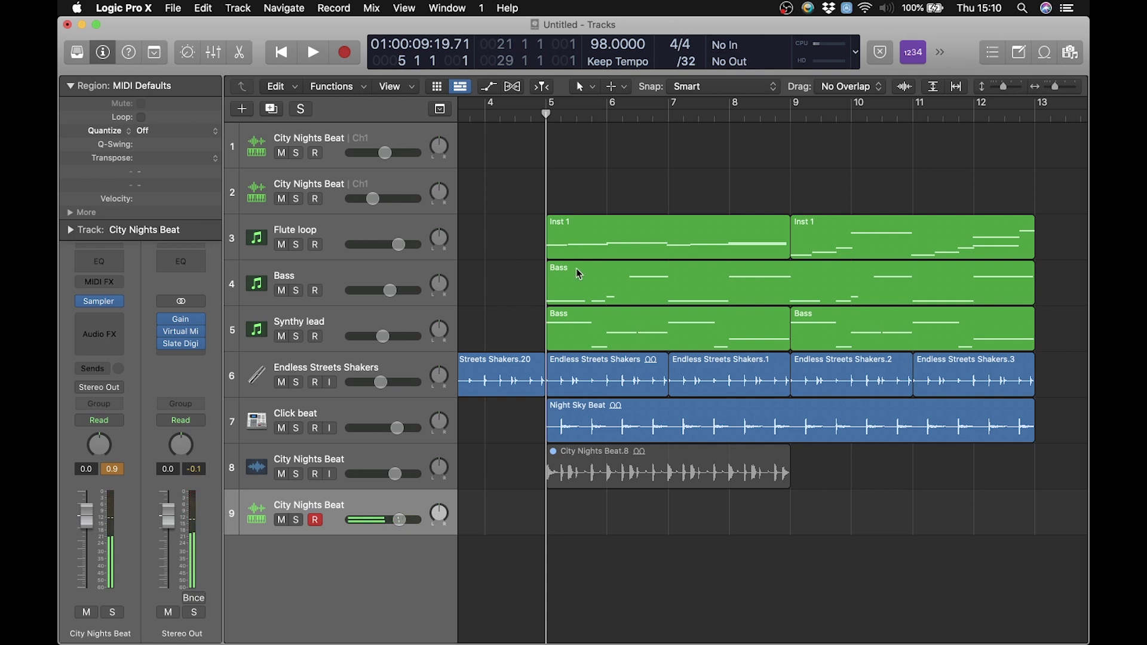
{"action": "scroll", "coordinate": [575, 386], "scroll_direction": "left", "scroll_amount": 3}
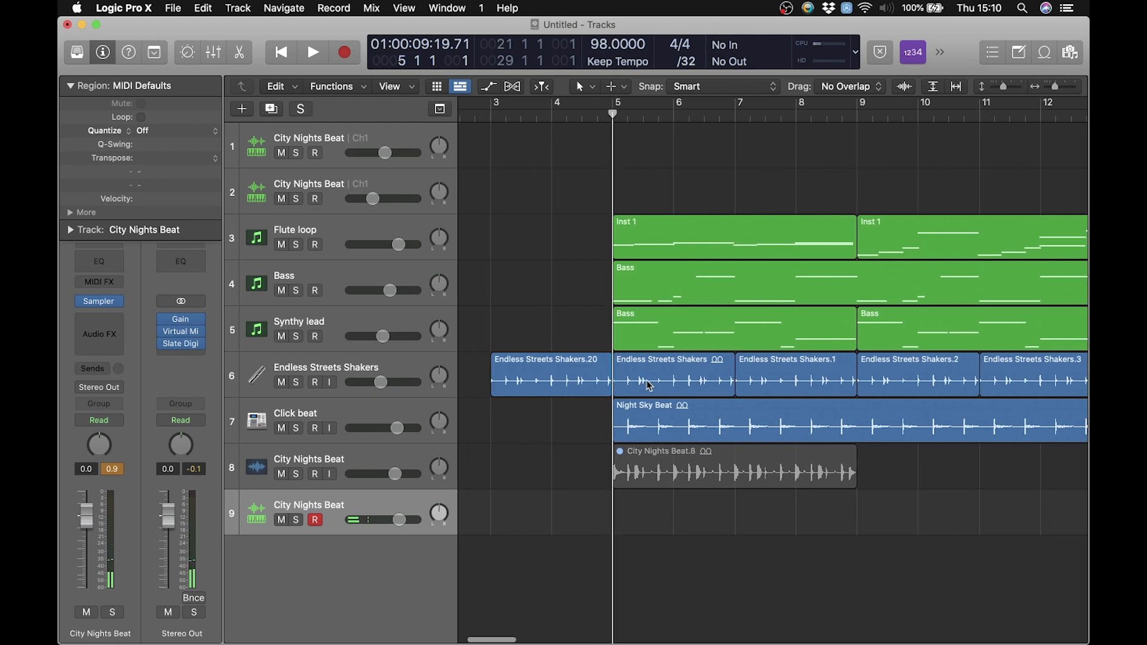
{"action": "scroll", "coordinate": [671, 504], "scroll_direction": "right", "scroll_amount": 2}
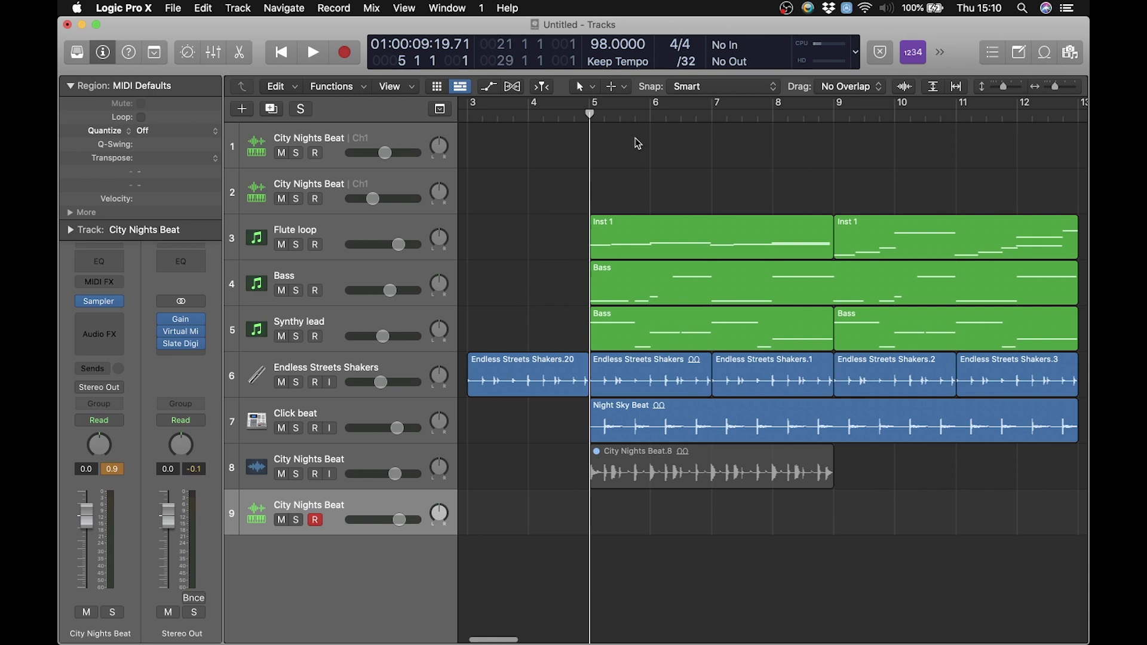
{"action": "left_click_drag", "start_coordinate": [596, 116], "coordinate": [592, 116]}
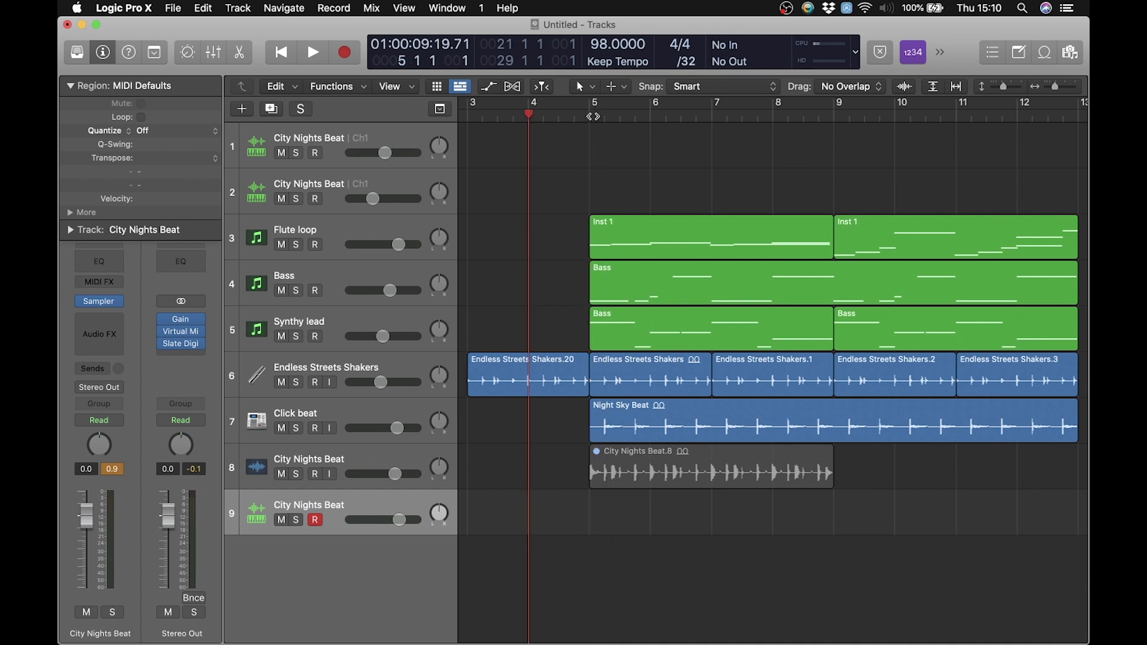
{"action": "key", "text": "r"}
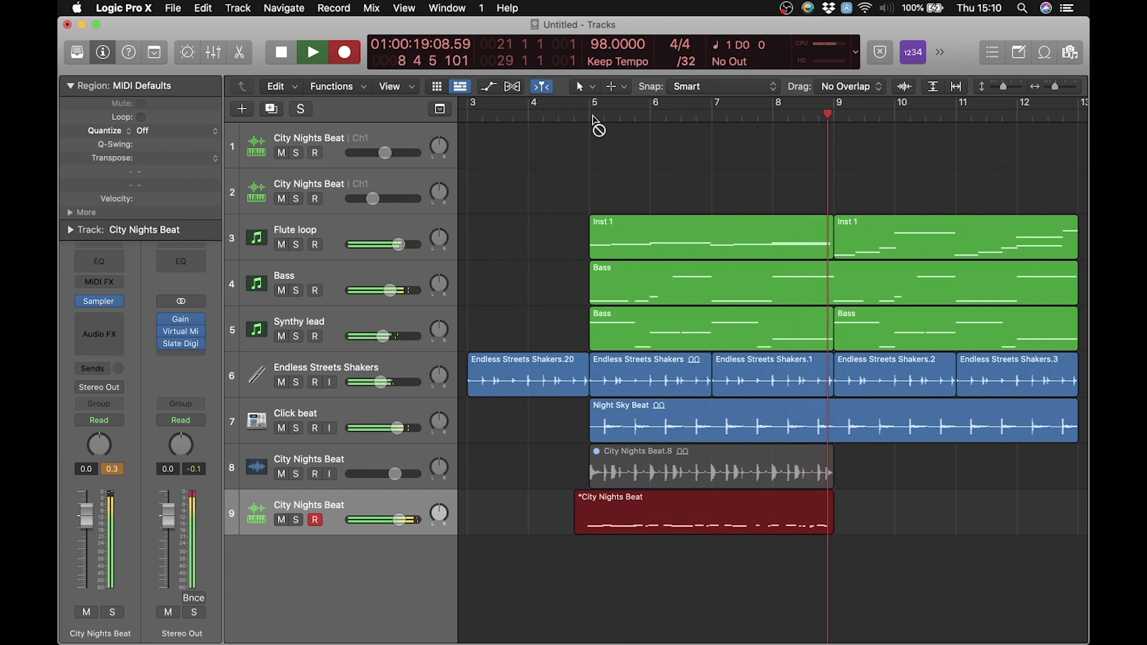
{"action": "key", "text": "space"}
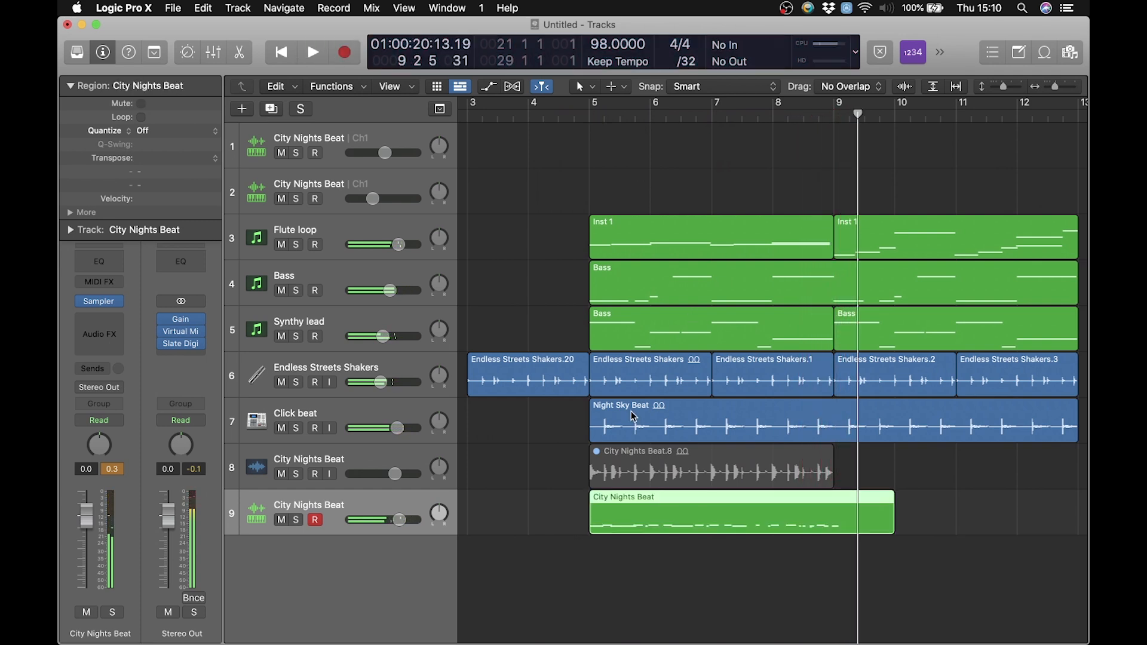
Duplicate the City Nights Beat sampler track as track 10, and trim track 9's recorded region to end at bar 9
{"action": "left_click", "coordinate": [591, 117]}
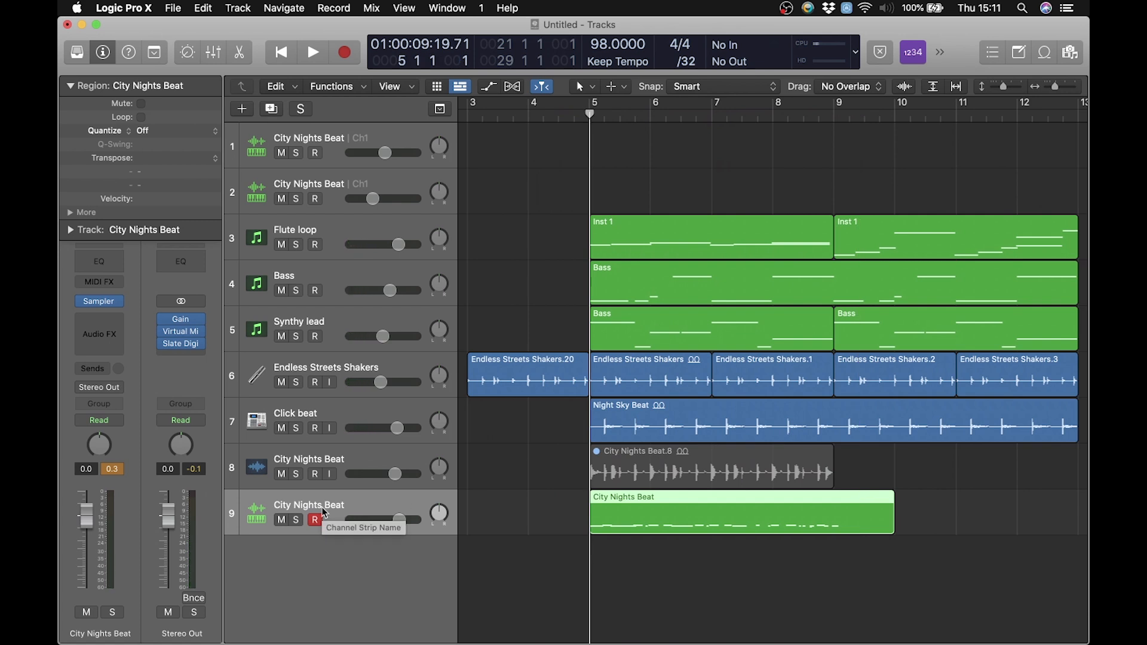
{"action": "key", "text": "super+d"}
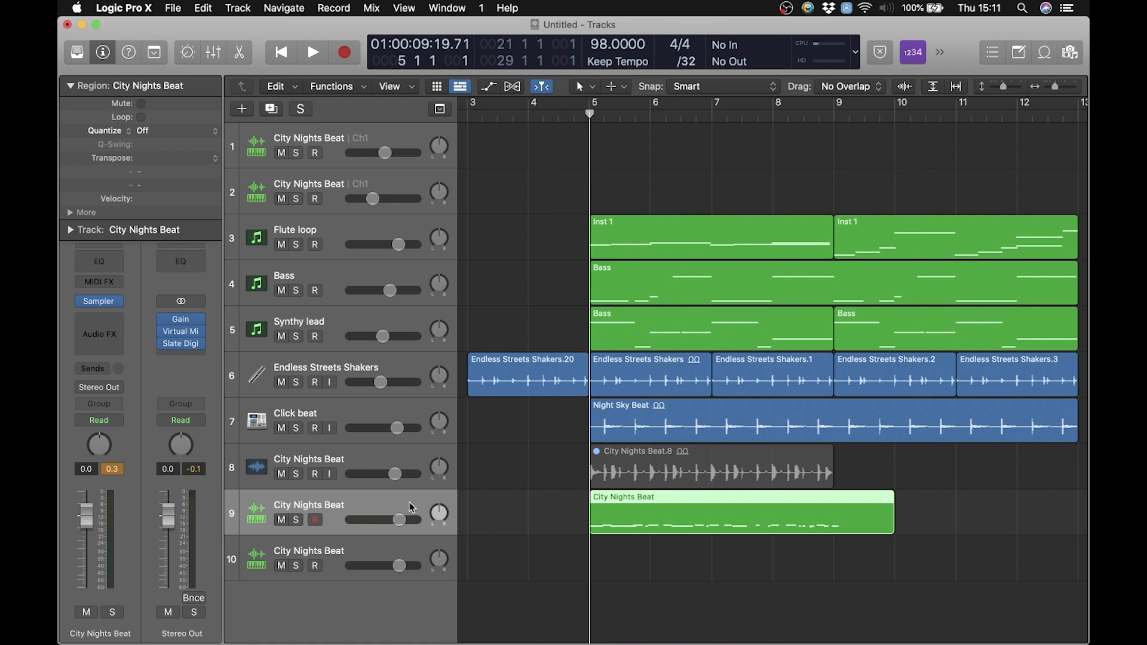
{"action": "left_click", "coordinate": [360, 551]}
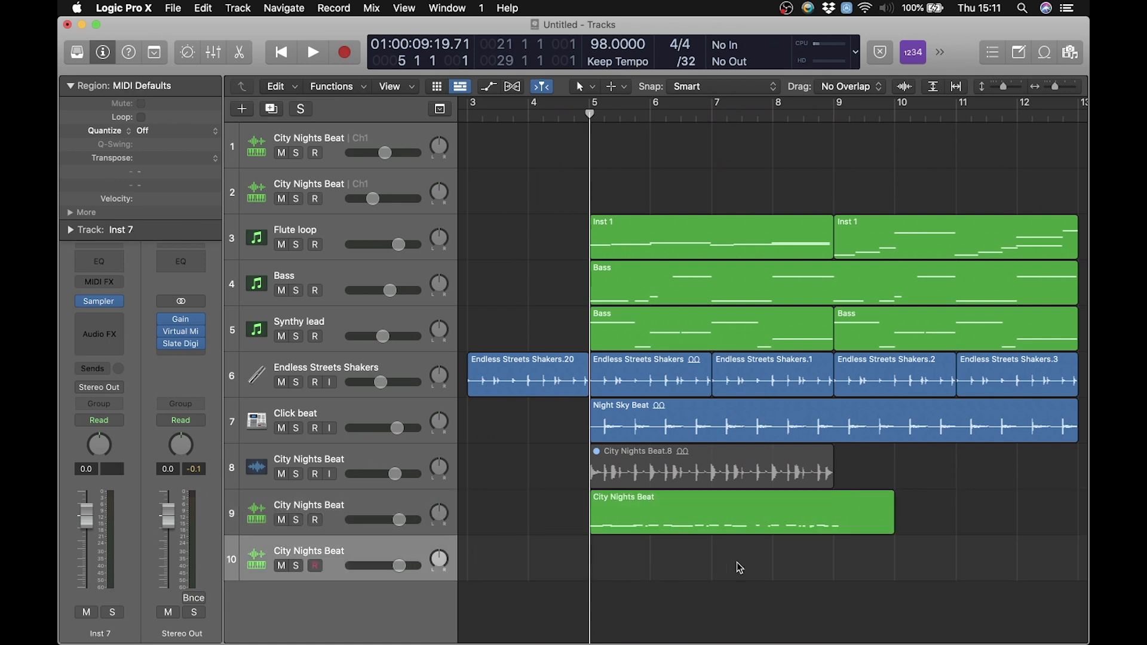
{"action": "left_click_drag", "start_coordinate": [893, 527], "coordinate": [833, 526]}
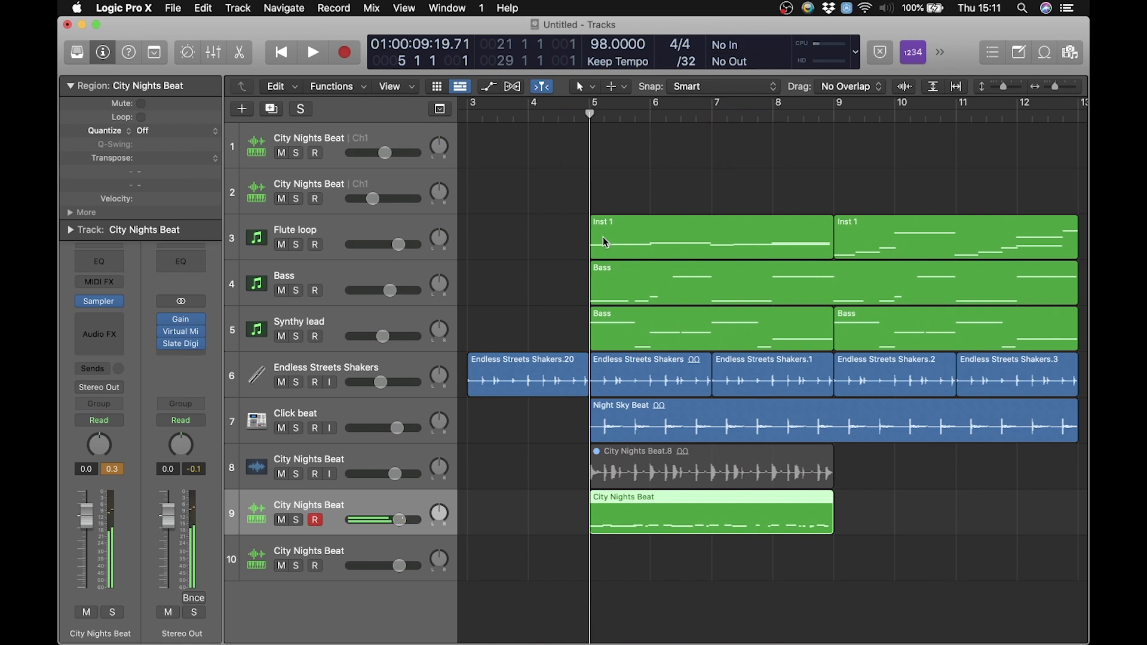
Record a second MIDI beat on the duplicated City Nights Beat sampler track (track 10) from bar 5 to just past bar 9
{"action": "left_click", "coordinate": [368, 544]}
{"action": "key", "text": "r"}
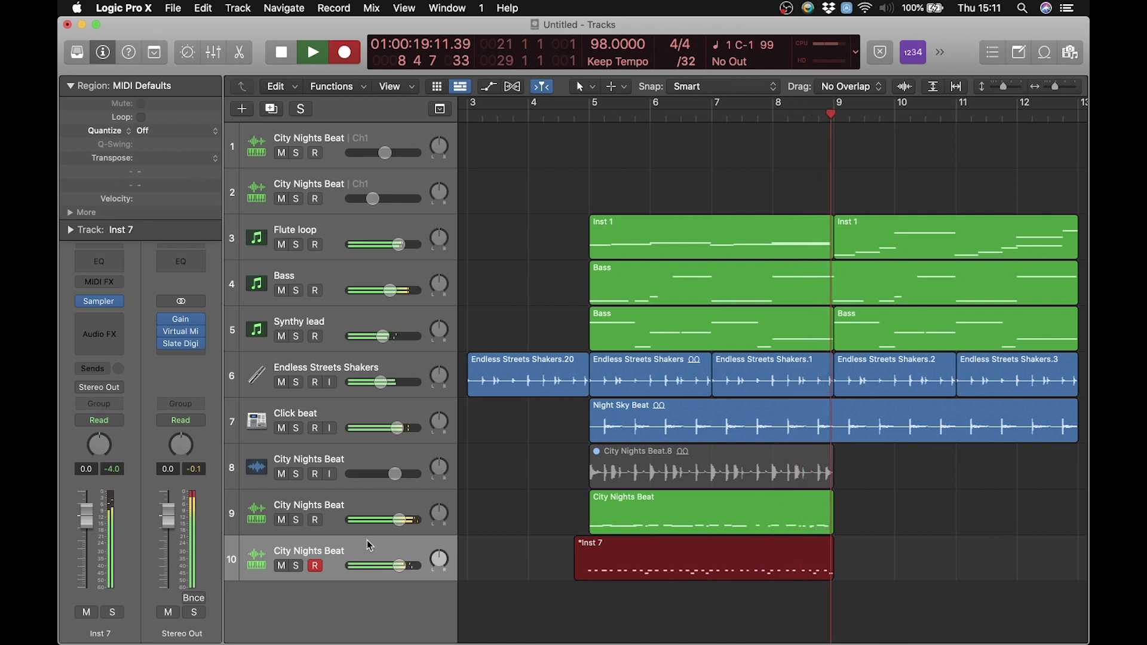
{"action": "key", "text": "space"}
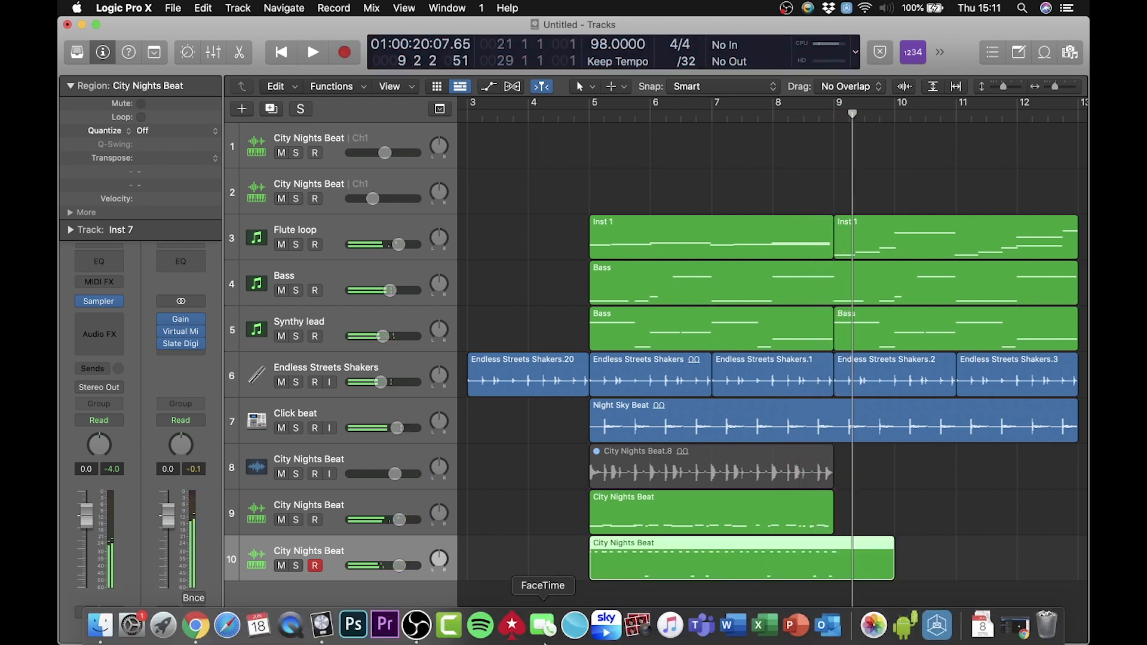
Split track 10's recorded region at bar 9 with the Scissors Tool and delete the piece after the cut
{"action": "key", "text": "t"}
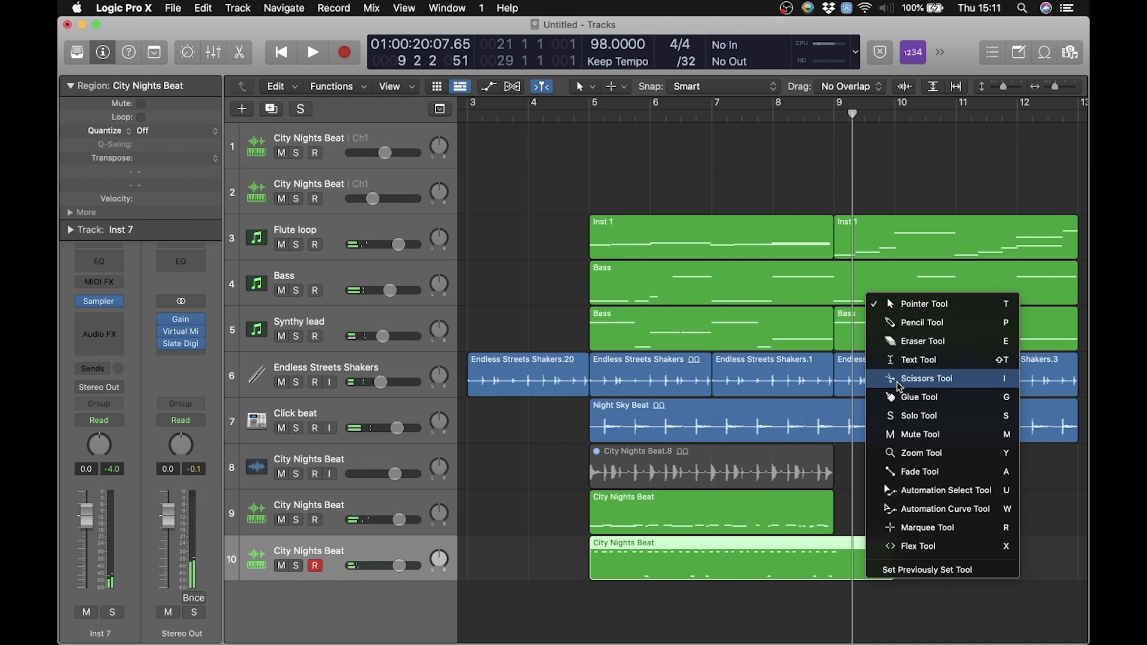
{"action": "left_click", "coordinate": [927, 378]}
{"action": "left_click_drag", "start_coordinate": [841, 568], "coordinate": [833, 568]}
{"action": "left_click", "coordinate": [685, 258]}
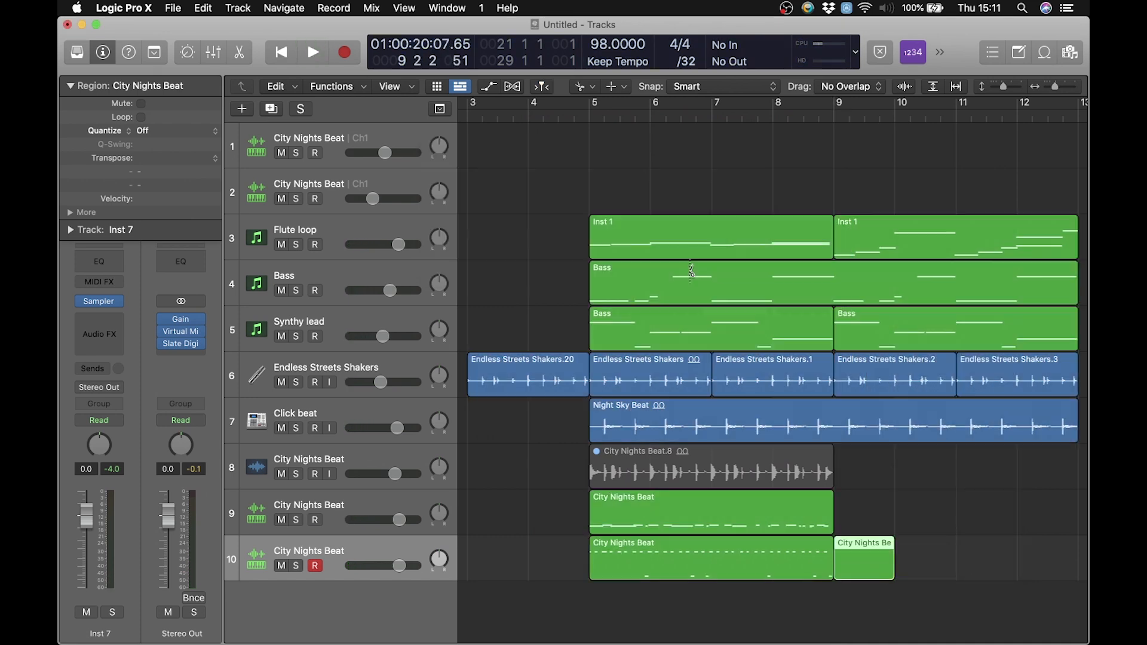
{"action": "key", "text": "Delete"}
{"action": "key", "text": "t"}
{"action": "left_click", "coordinate": [819, 429]}
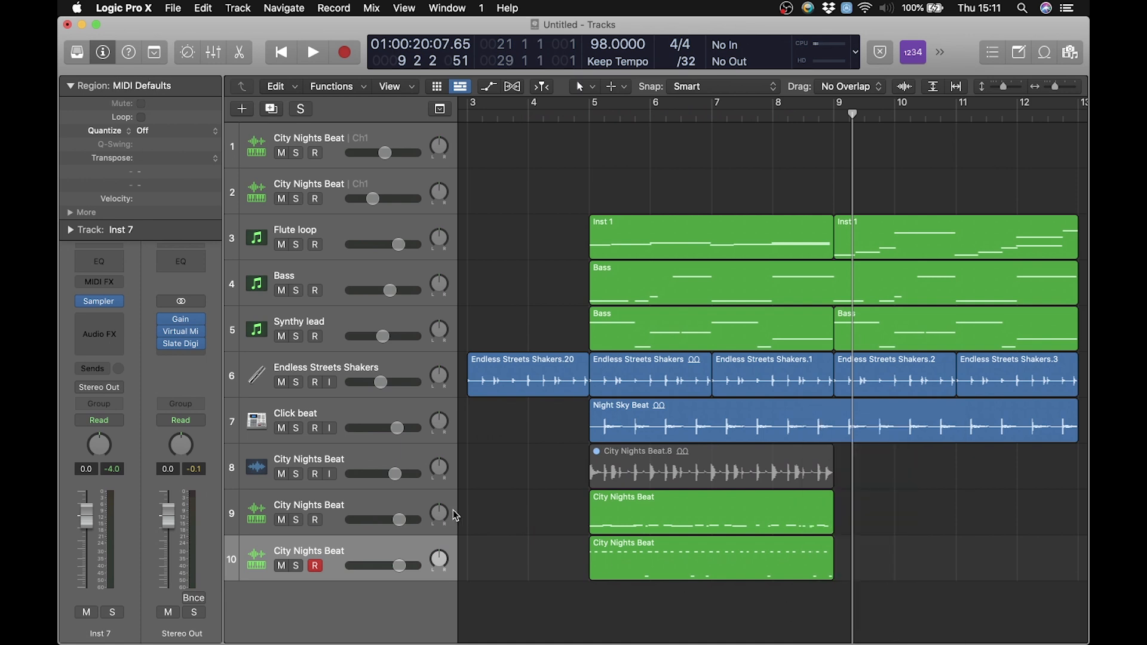
Examine the timing of the first notes in track 9's City Nights Beat region in the Piano Roll
{"action": "left_click", "coordinate": [385, 503]}
{"action": "left_click", "coordinate": [728, 619]}
{"action": "double_click", "coordinate": [715, 518]}
{"action": "scroll", "coordinate": [677, 353], "scroll_direction": "left", "scroll_amount": 12}
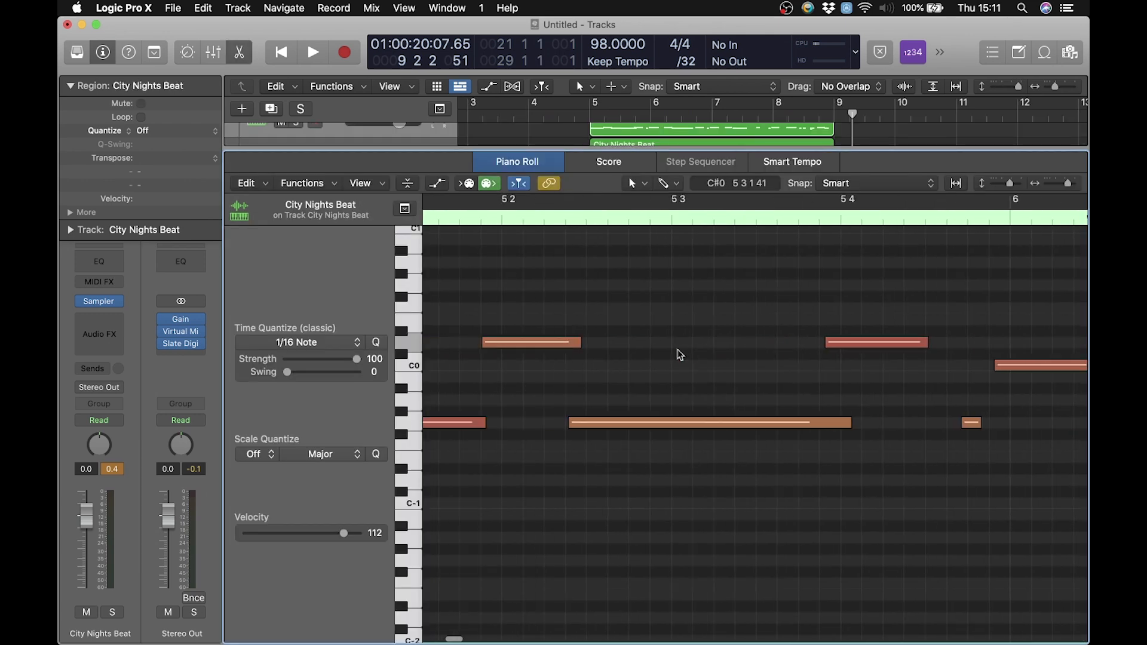
{"action": "scroll", "coordinate": [678, 354], "scroll_direction": "right", "scroll_amount": 2}
{"action": "scroll", "coordinate": [678, 356], "scroll_direction": "up", "scroll_amount": 1}
{"action": "scroll", "coordinate": [679, 355], "scroll_direction": "up", "scroll_amount": 3}
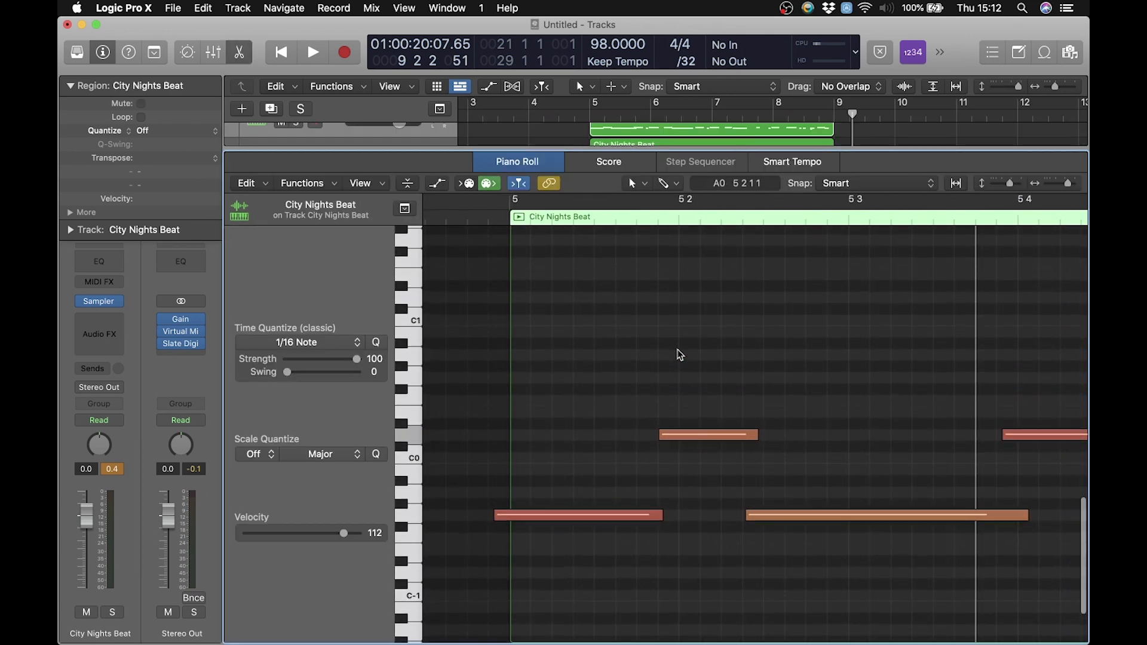
{"action": "left_click", "coordinate": [512, 169]}
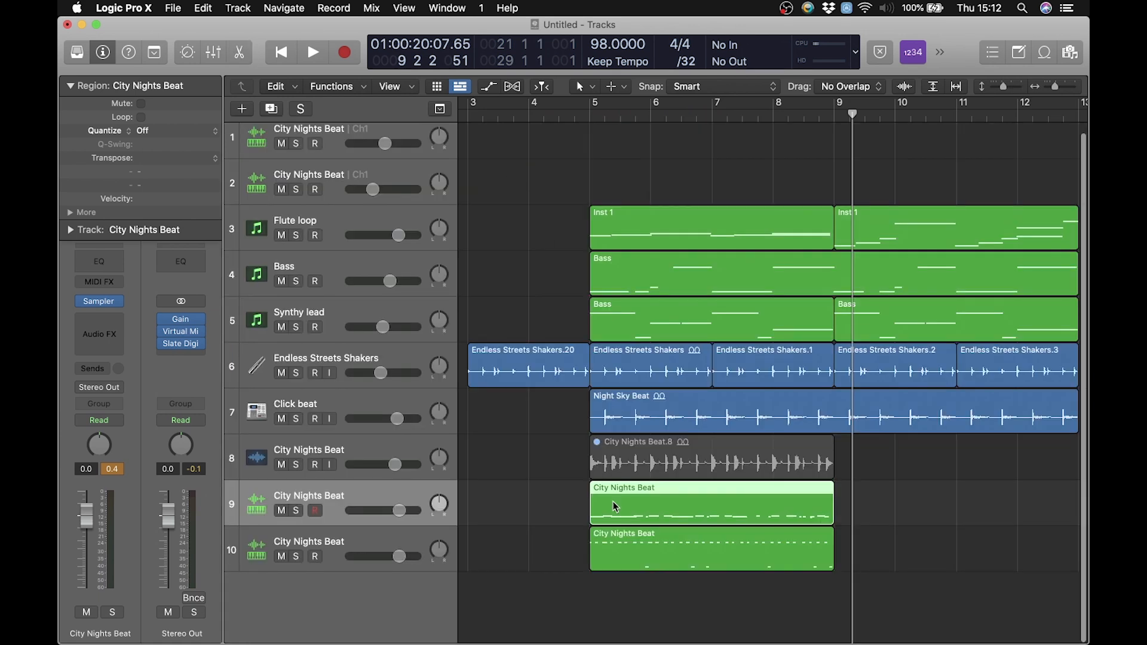
{"action": "double_click", "coordinate": [693, 513]}
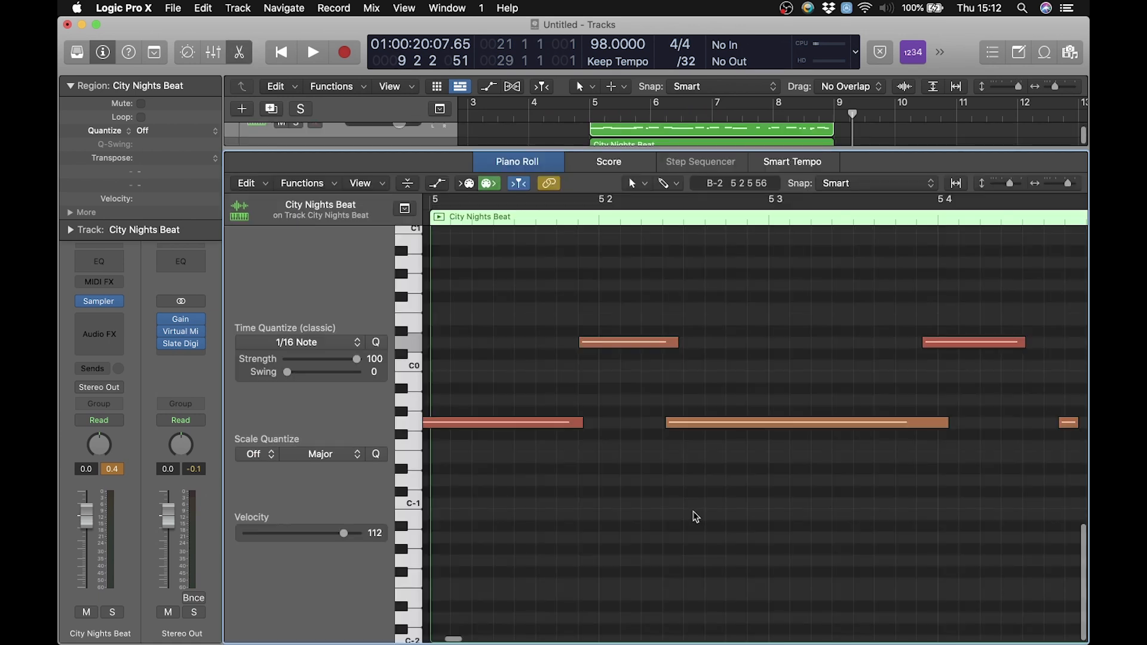
{"action": "left_click", "coordinate": [551, 166]}
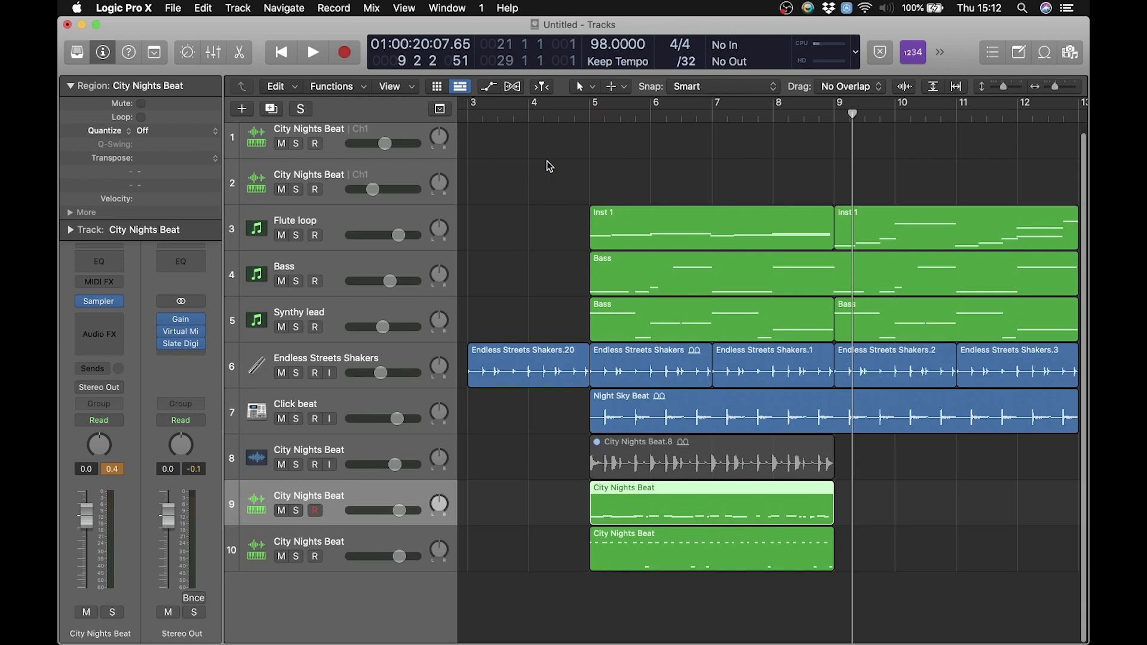
Quantize the first note of track 9's region to 1/16 Note in the Piano Roll, and return to the full arrangement
{"action": "double_click", "coordinate": [599, 523]}
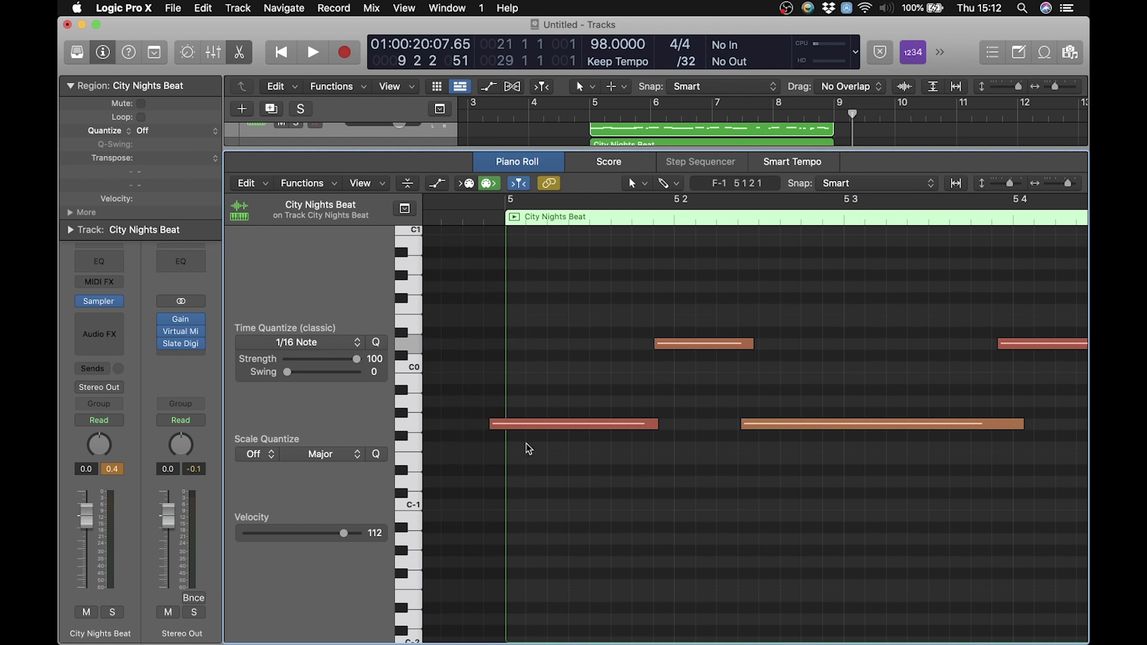
{"action": "left_click", "coordinate": [533, 427]}
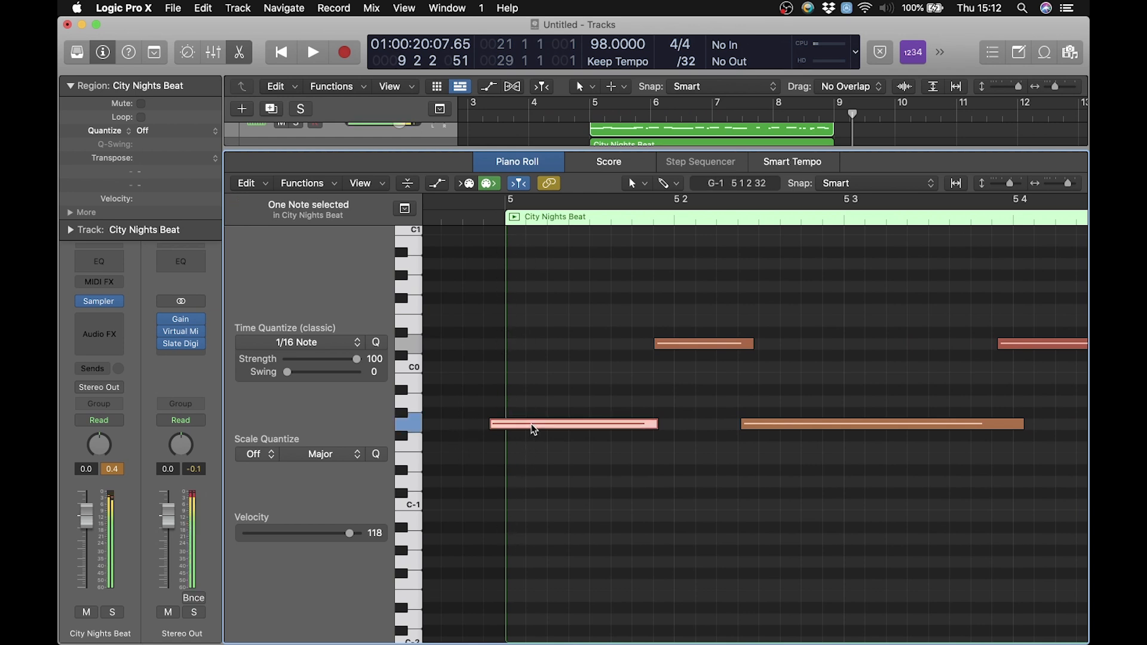
{"action": "left_click", "coordinate": [375, 343]}
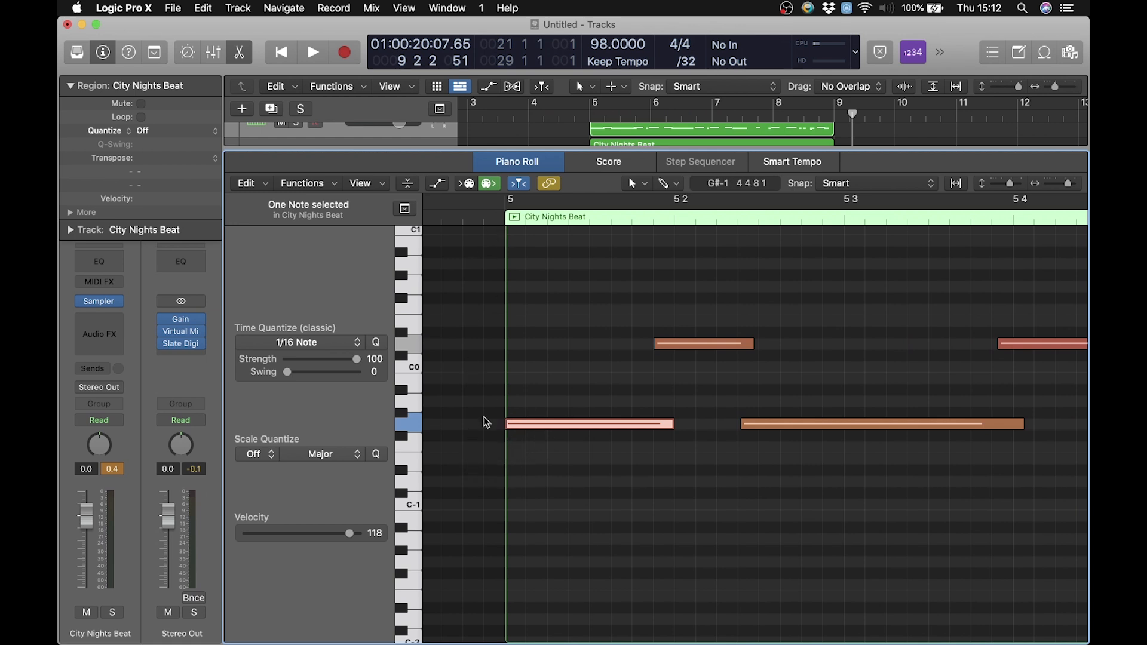
{"action": "key", "text": "x"}
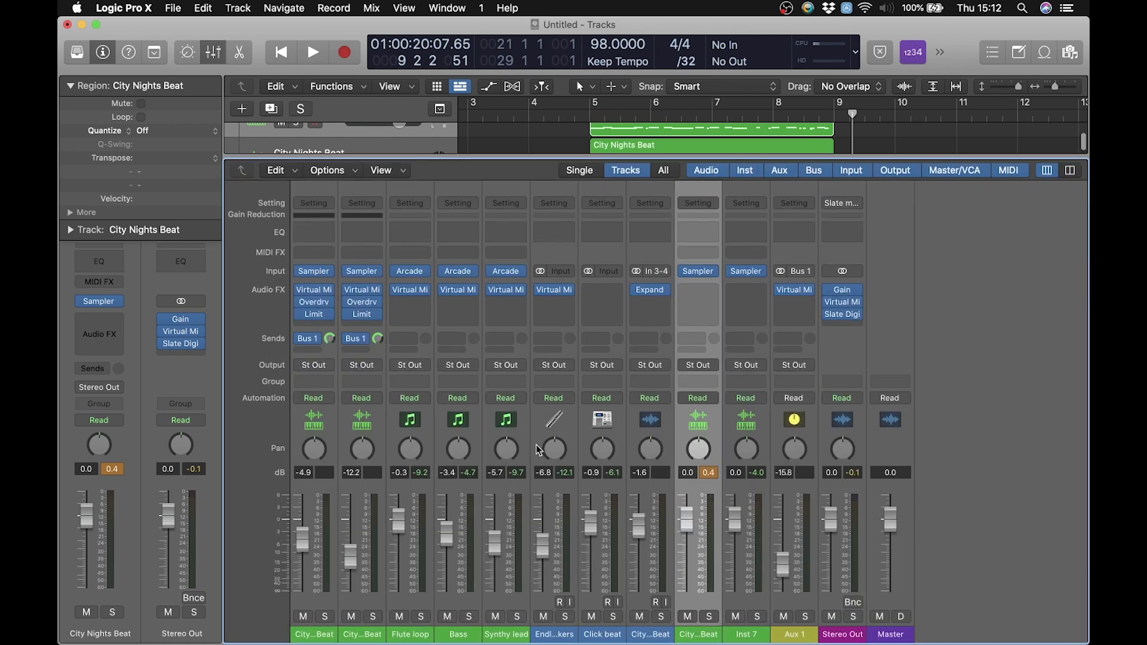
{"action": "key", "text": "x"}
Quantize the first note of track 10's region to 1/16 Note in the Piano Roll, and close the editor
{"action": "double_click", "coordinate": [654, 540]}
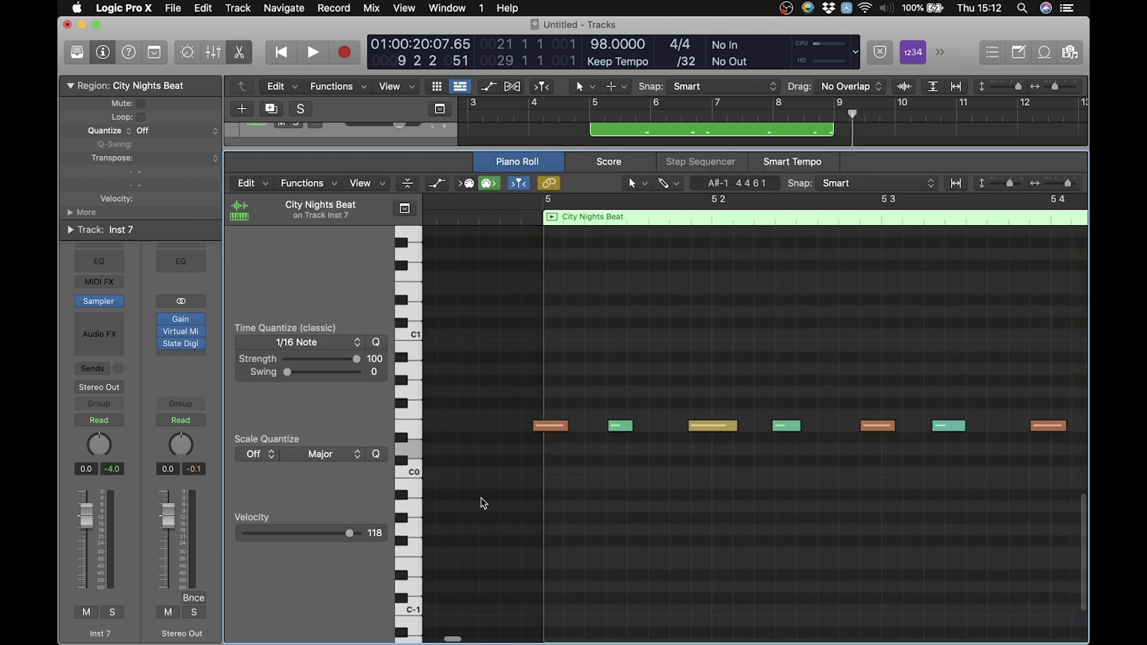
{"action": "left_click", "coordinate": [547, 425]}
{"action": "left_click", "coordinate": [375, 343]}
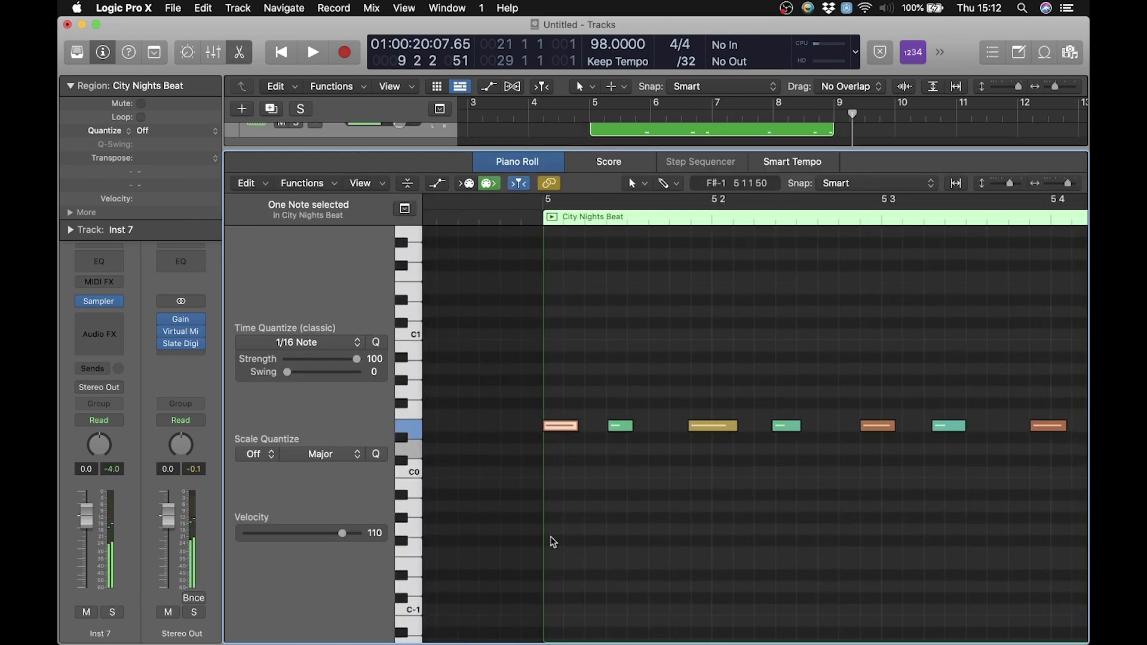
{"action": "left_click", "coordinate": [612, 497]}
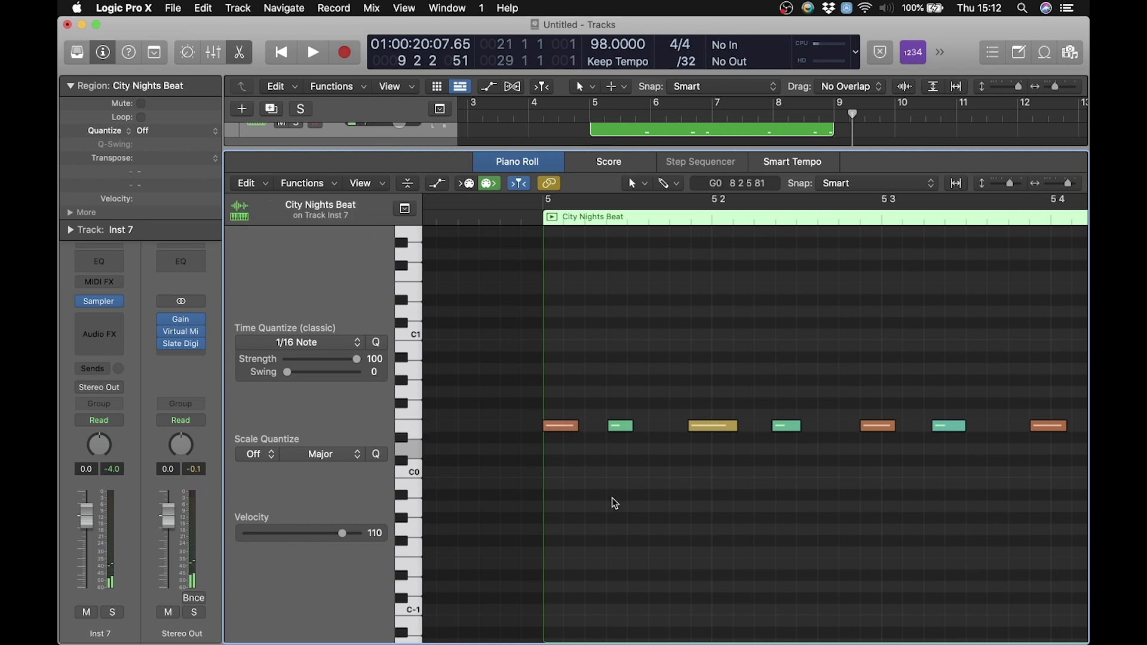
{"action": "double_click", "coordinate": [509, 164]}
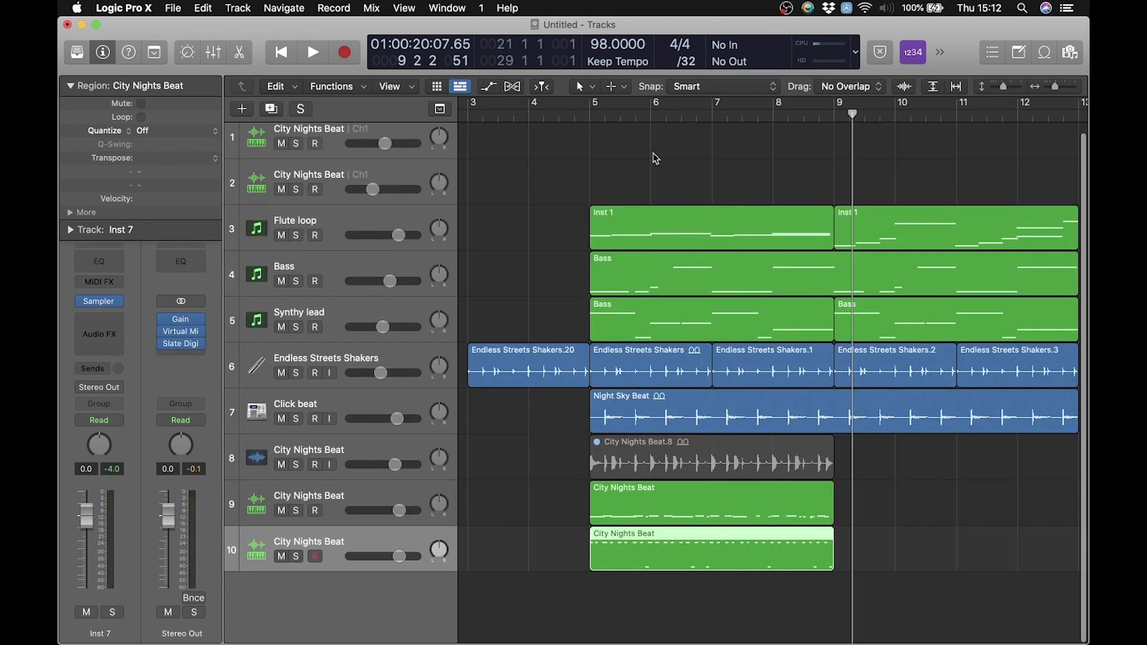
Play the arrangement in a cycle from bar 5 to bar 9, and disarm track 10 from recording
{"action": "left_click_drag", "start_coordinate": [598, 105], "coordinate": [836, 105]}
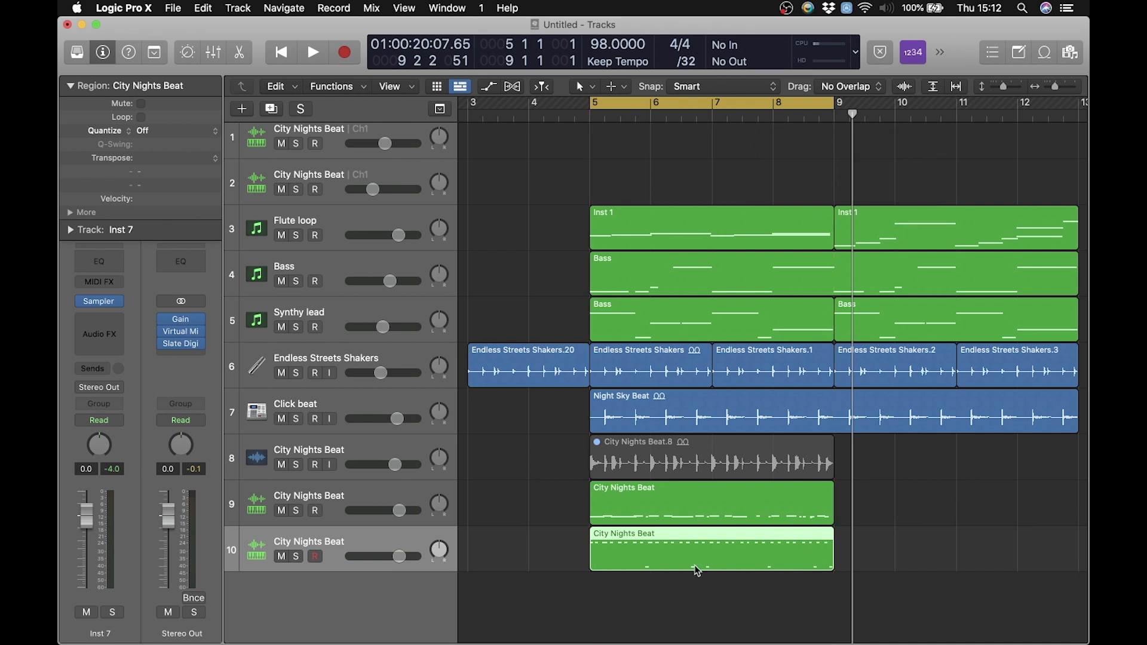
{"action": "key", "text": "space"}
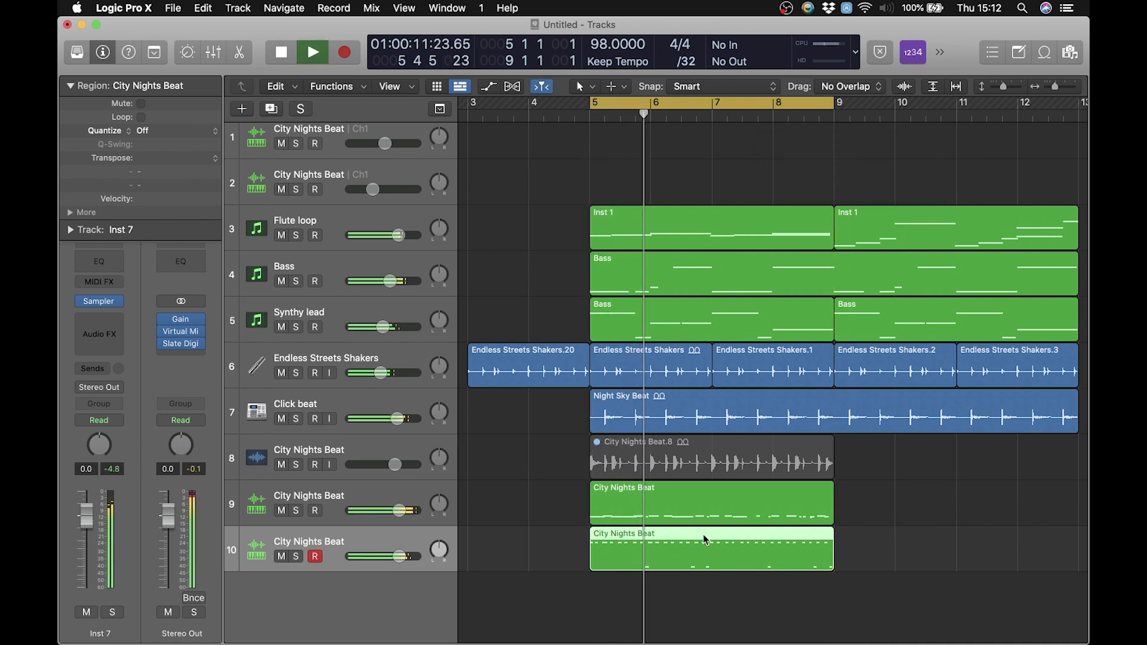
{"action": "left_click", "coordinate": [316, 556]}
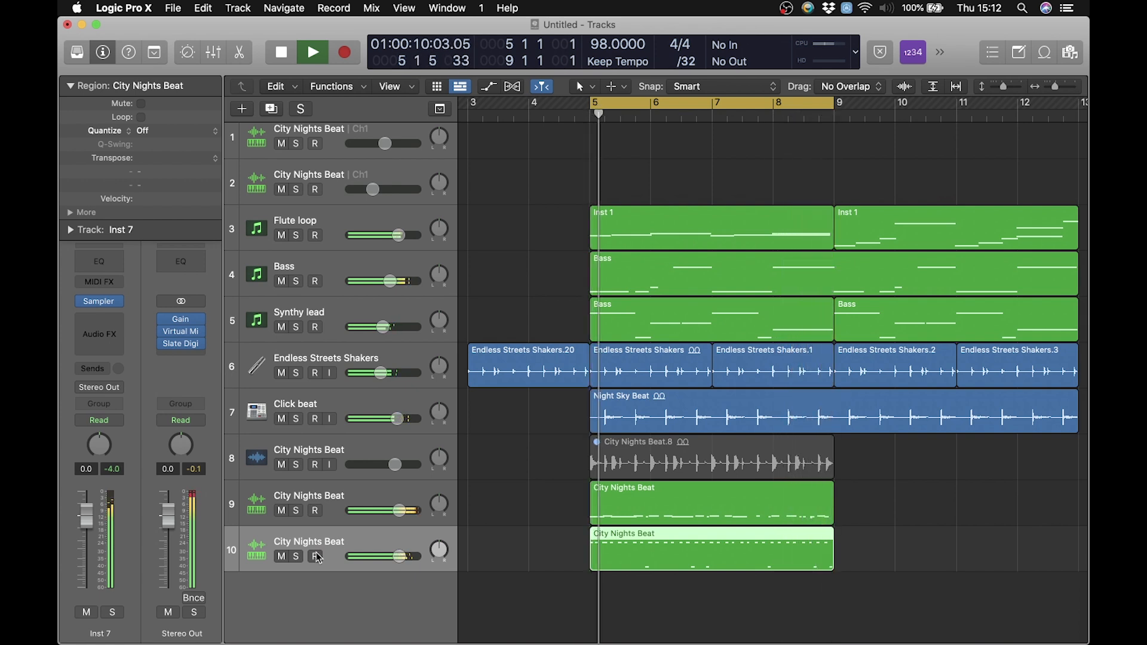
{"action": "key", "text": "space"}
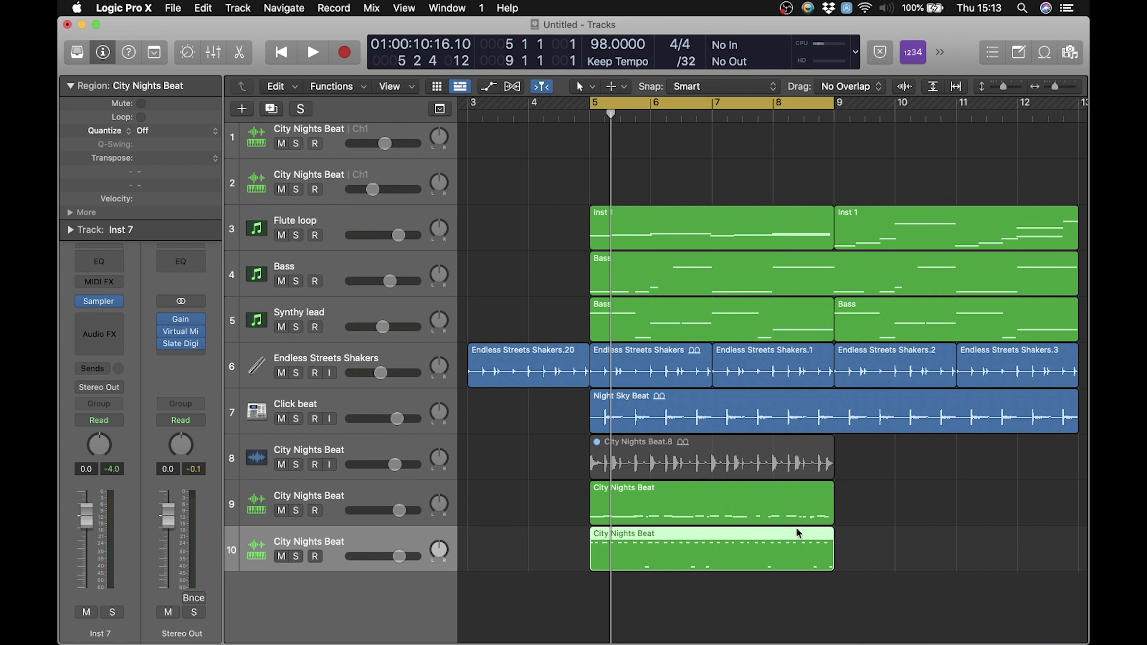
Remove the cycle range and set the playhead to bar 5
{"action": "left_click_drag", "start_coordinate": [1056, 88], "coordinate": [1054, 89]}
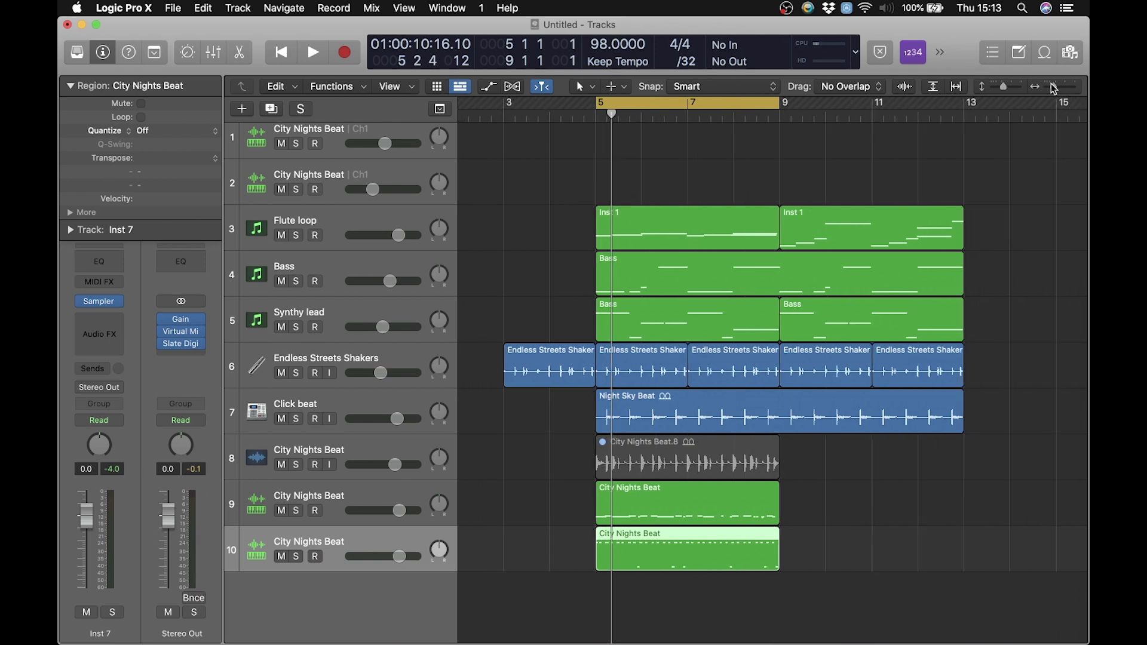
{"action": "left_click", "coordinate": [730, 108]}
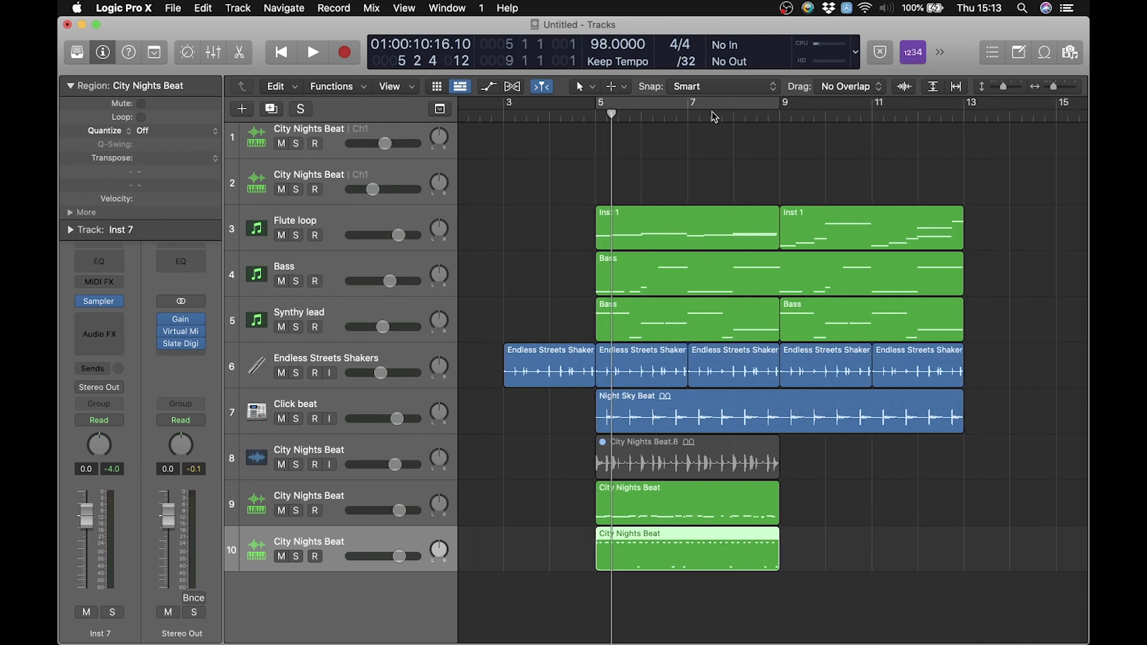
{"action": "left_click_drag", "start_coordinate": [610, 115], "coordinate": [597, 114]}
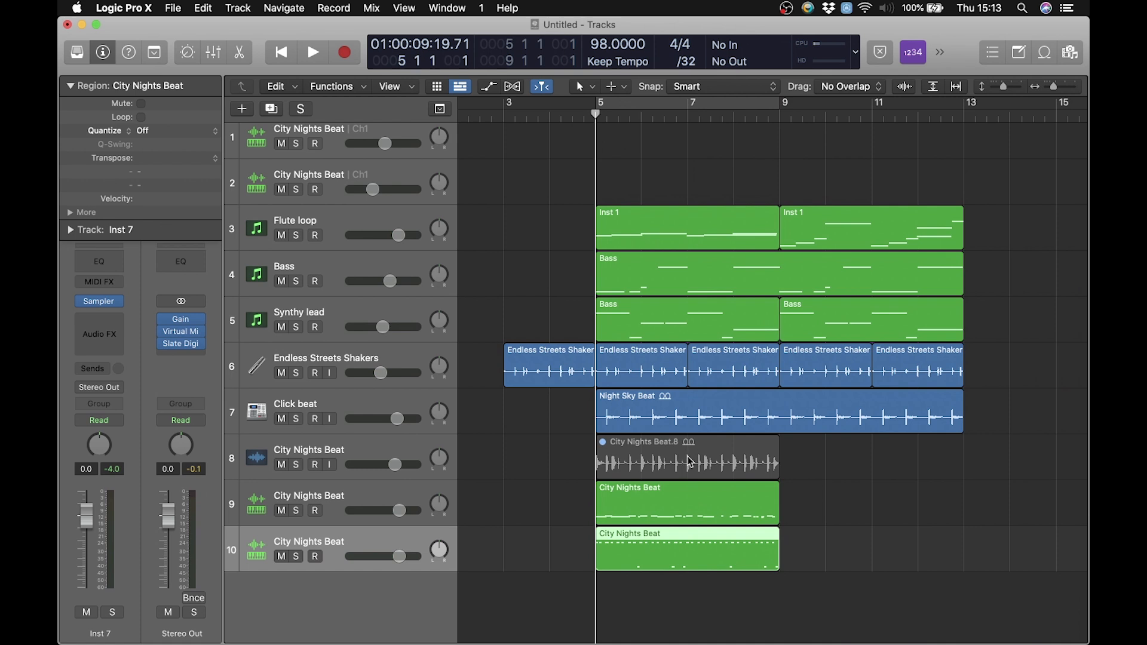
Copy the City Nights Beat MIDI regions of tracks 9 and 10 together to bar 9
{"action": "left_click", "coordinate": [681, 464]}
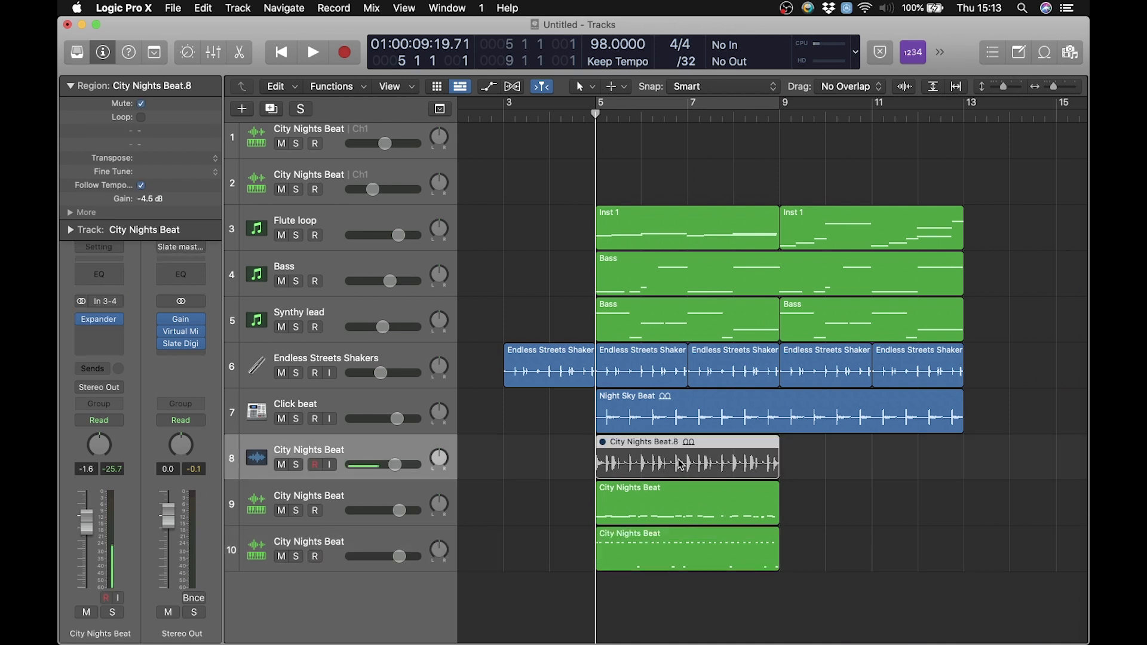
{"action": "left_click", "coordinate": [875, 618]}
{"action": "left_click", "coordinate": [754, 553]}
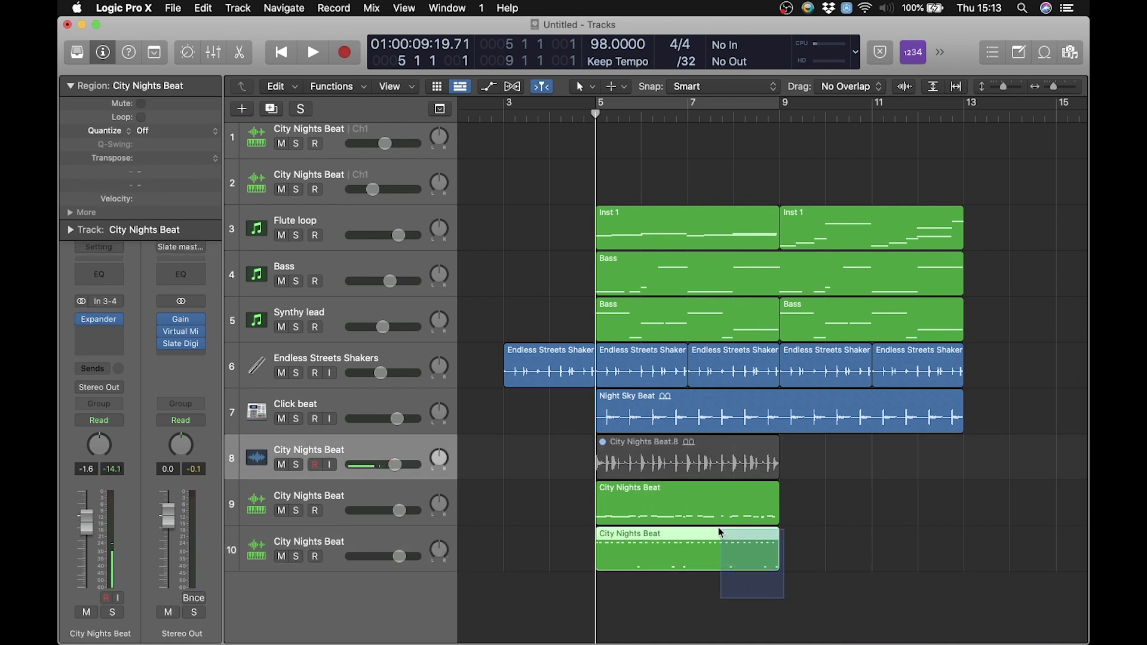
{"action": "left_click", "coordinate": [690, 489], "text": "shift"}
{"action": "left_click_drag", "start_coordinate": [690, 489], "coordinate": [875, 508]}
{"action": "key", "text": "alt"}
{"action": "scroll", "coordinate": [876, 509], "scroll_direction": "right", "scroll_amount": 5}
{"action": "scroll", "coordinate": [876, 509], "scroll_direction": "left", "scroll_amount": 3}
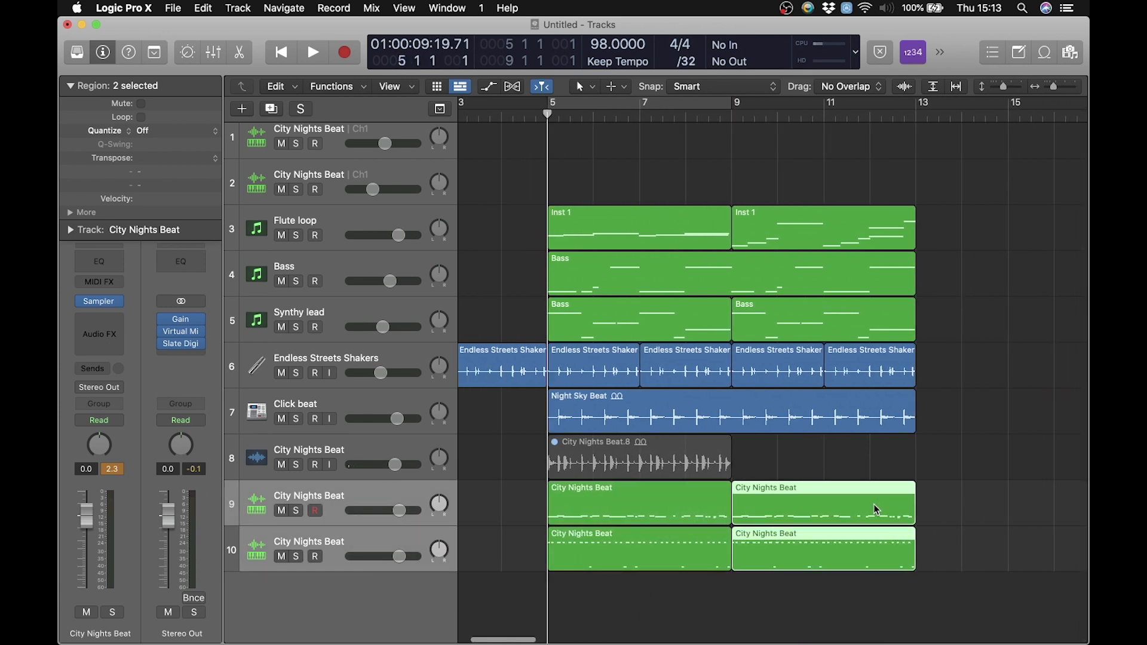
{"action": "left_click", "coordinate": [829, 607]}
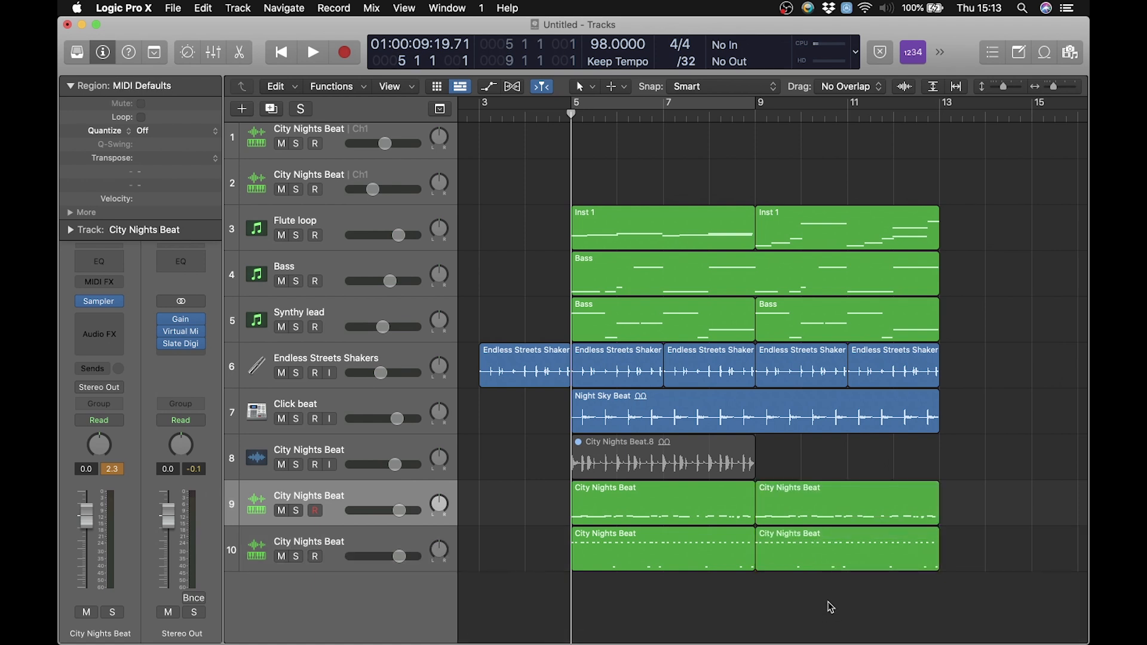